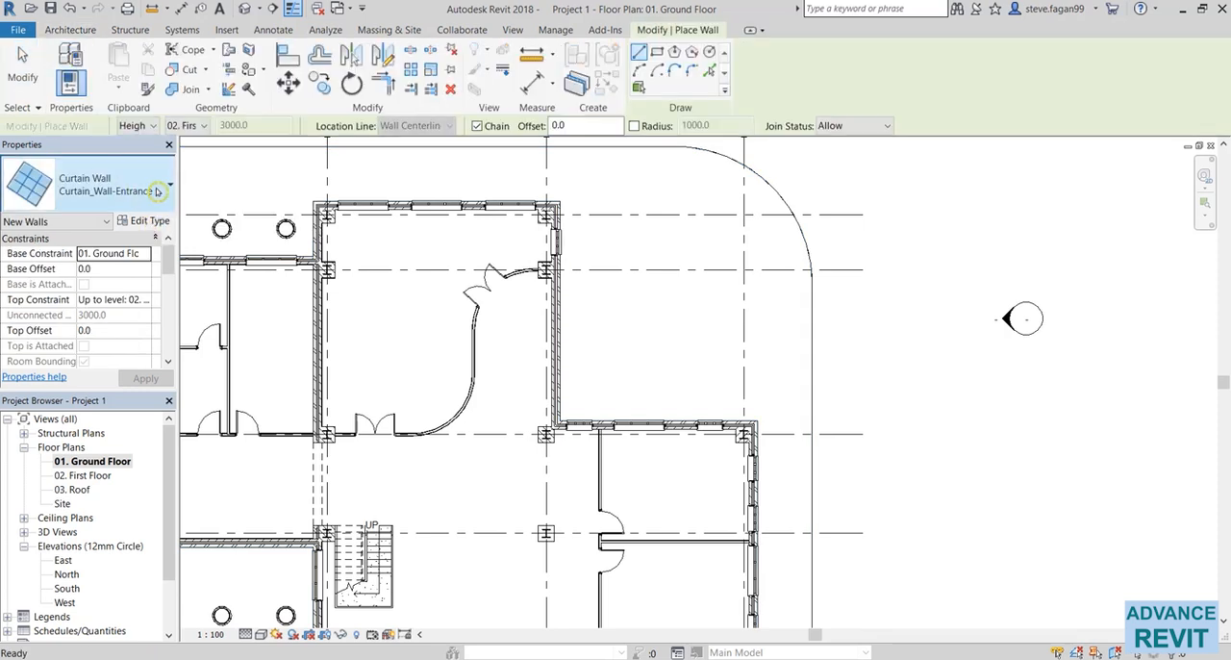
Duplicate the Curtain_Wall-Empty wall type as Curtain_Wall-Rear and enable Automatically Embed for the new type.
{"action": "left_click", "coordinate": [169, 183]}
{"action": "scroll", "coordinate": [131, 288], "scroll_direction": "up", "scroll_amount": 1}
{"action": "left_click", "coordinate": [133, 297]}
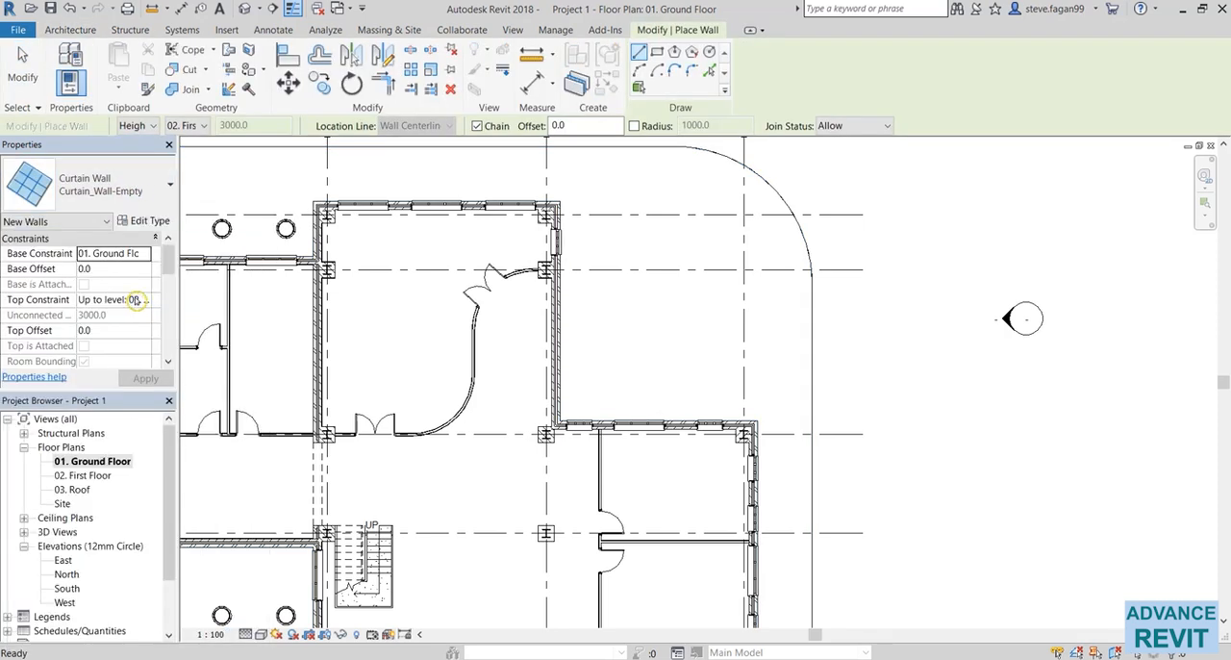
{"action": "left_click", "coordinate": [156, 221]}
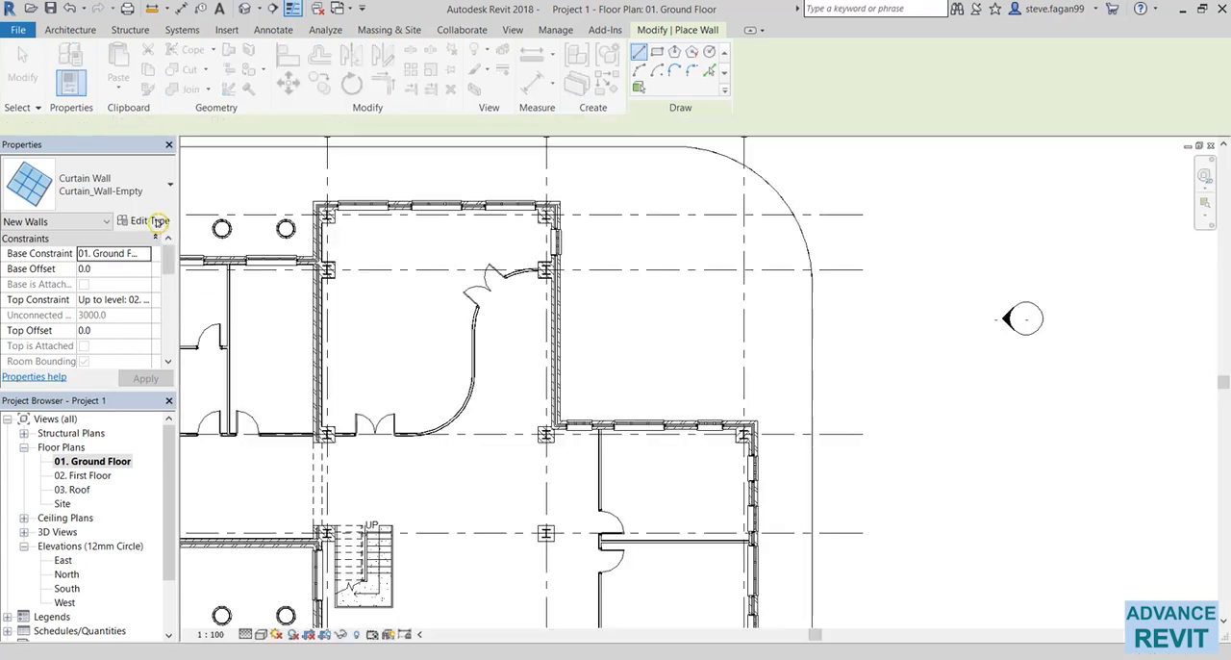
{"action": "left_click", "coordinate": [965, 175]}
{"action": "left_click", "coordinate": [588, 335]}
{"action": "key", "text": "BackSpace"}
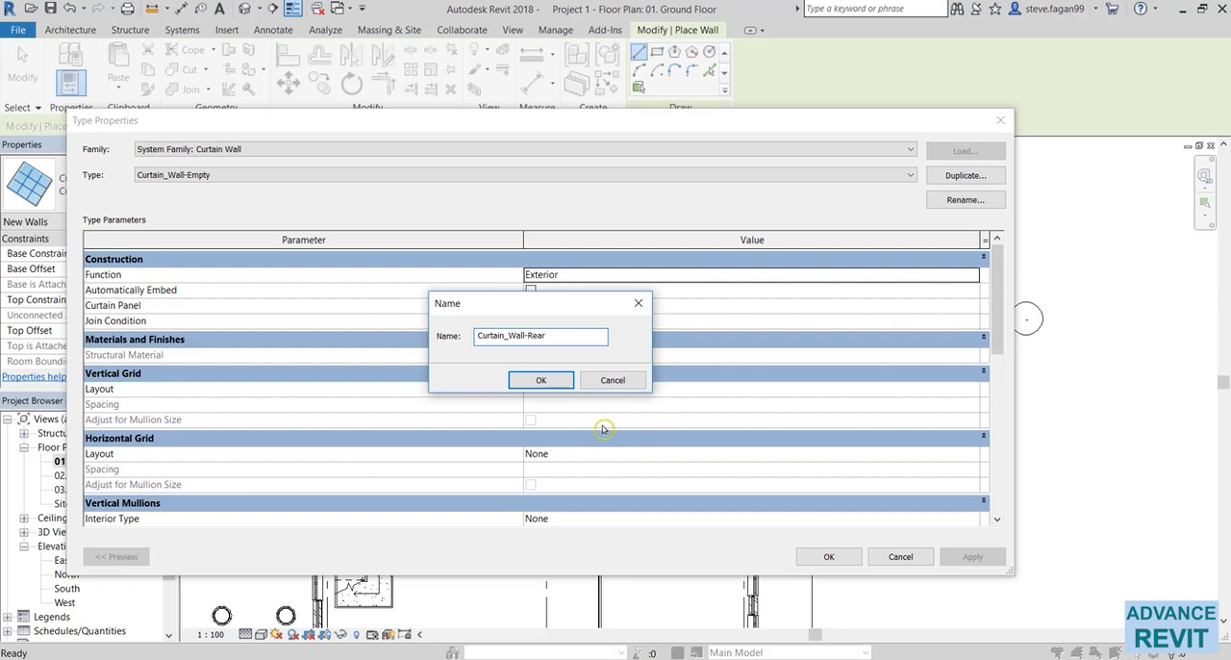
{"action": "left_click", "coordinate": [553, 380]}
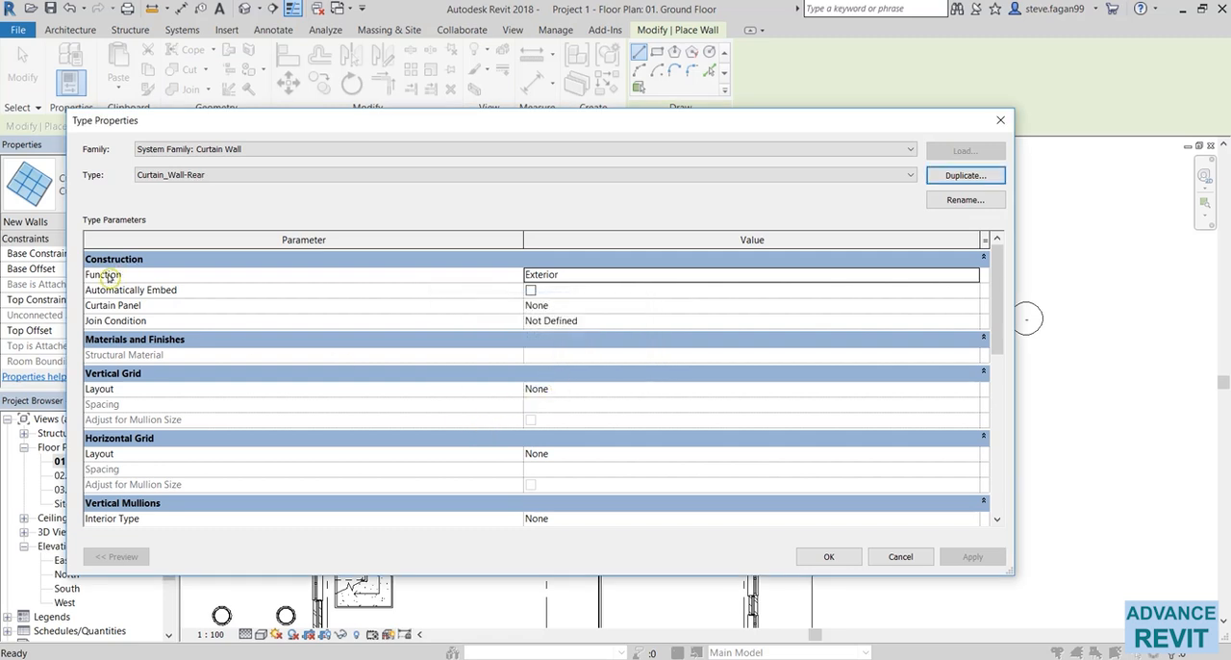
{"action": "left_click", "coordinate": [530, 289]}
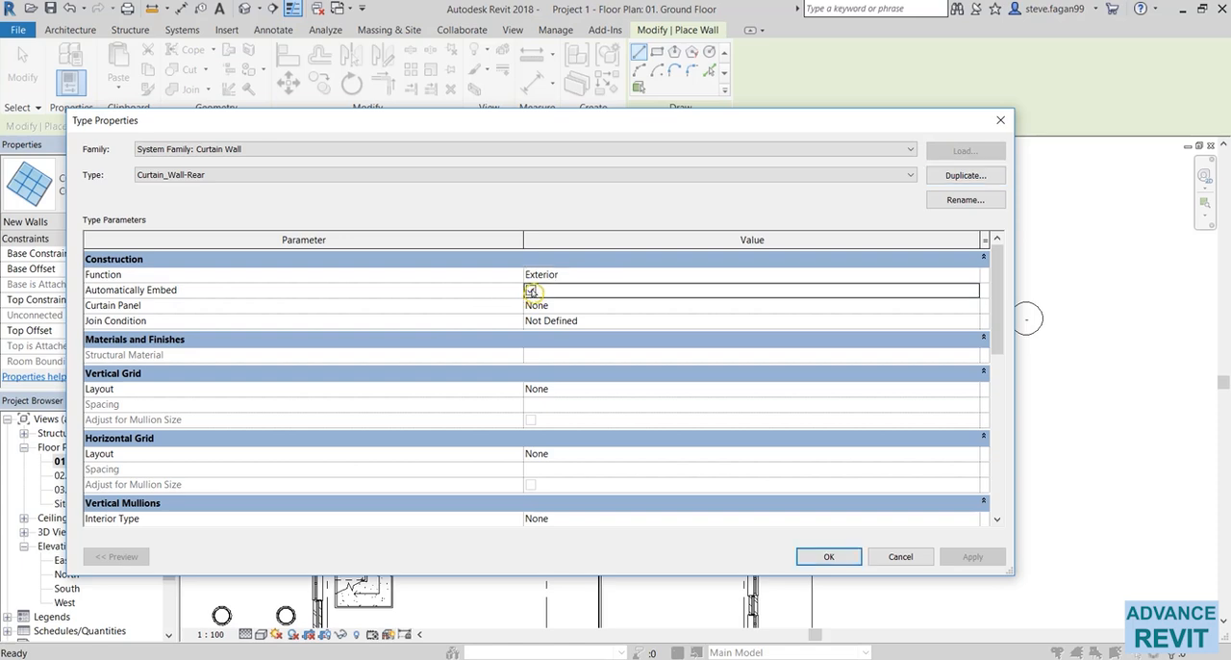
{"action": "left_click", "coordinate": [828, 556]}
Draw a straight vertical Curtain_Wall-Rear wall outside the building, between the curved boundary line and the east elevation marker.
{"action": "middle_click_drag", "start_coordinate": [789, 387], "coordinate": [698, 385]}
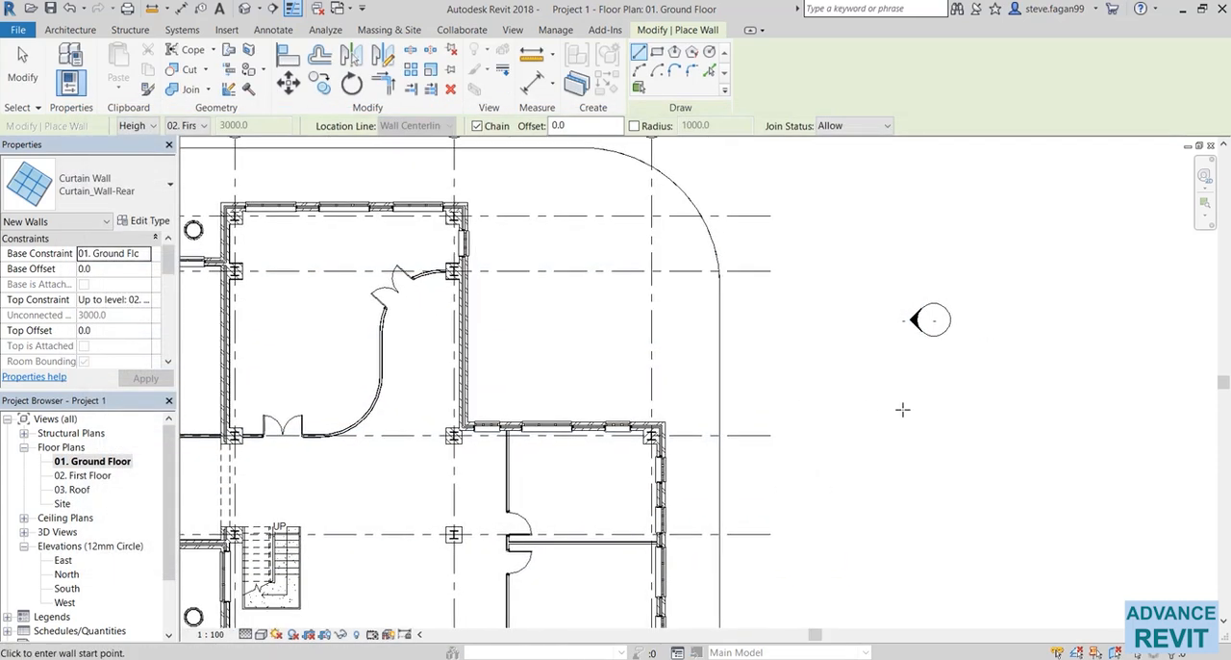
{"action": "left_click", "coordinate": [810, 272]}
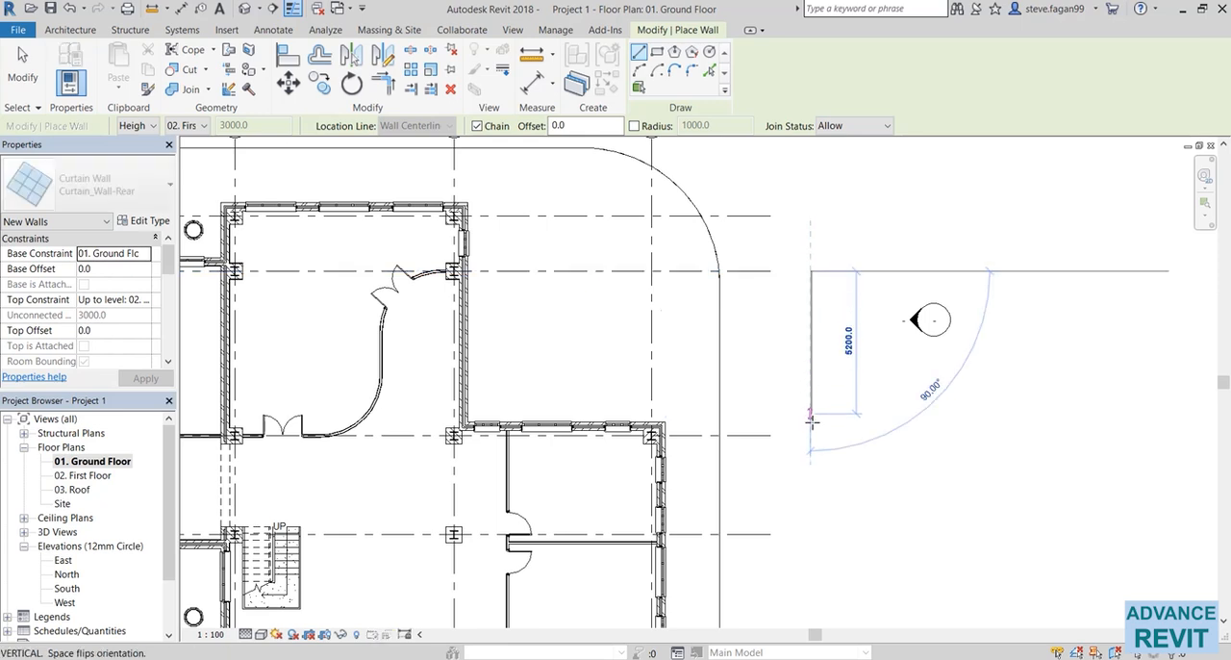
{"action": "left_click", "coordinate": [811, 428]}
{"action": "key", "text": "Escape"}
{"action": "key", "text": "Escape"}
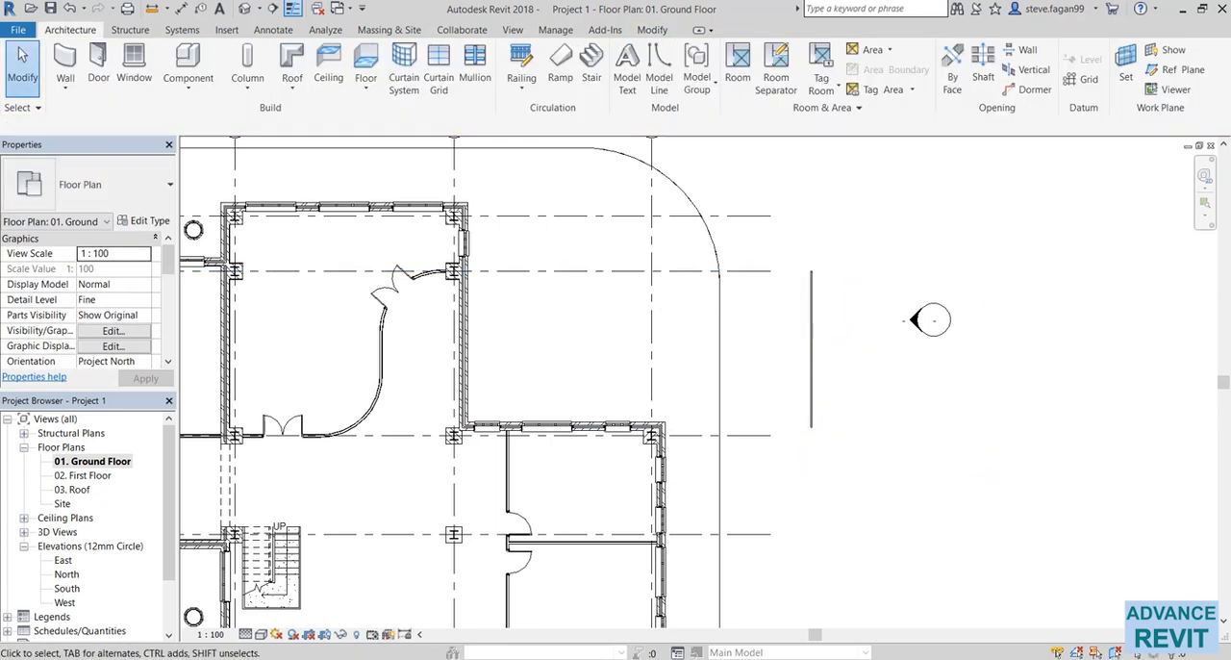
Check the curtain wall dimensions in the class PDF and set the drawn wall's length to 5223 mm in Revit.
{"action": "key", "text": "alt+Tab"}
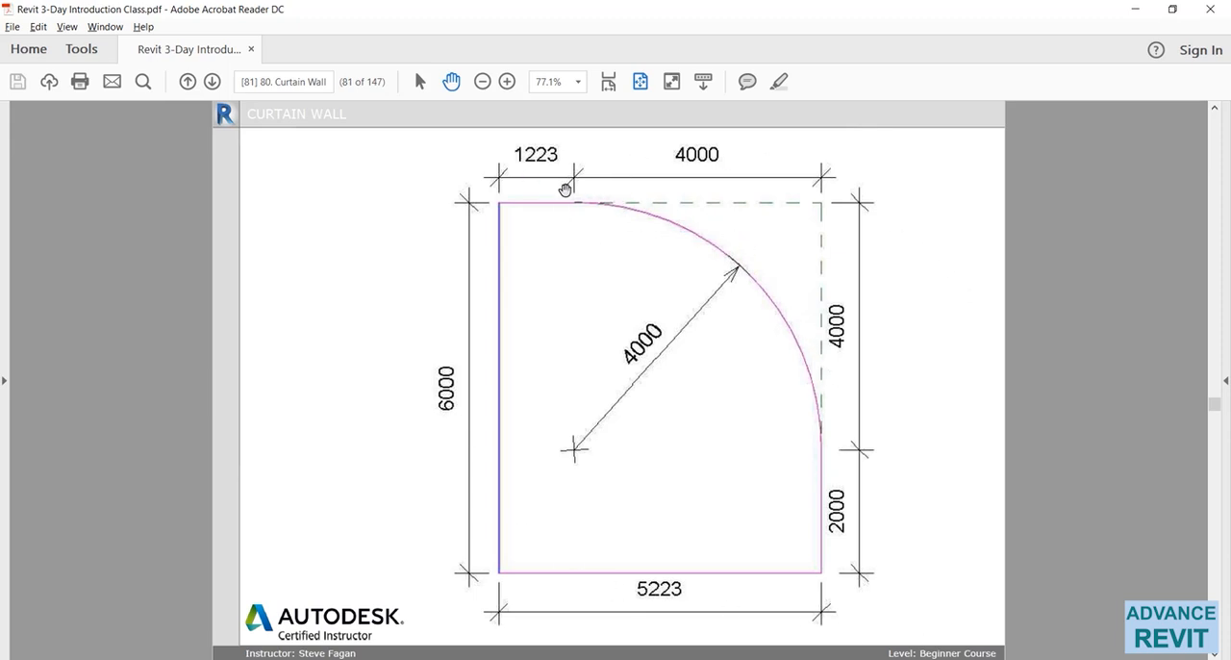
{"action": "right_click", "coordinate": [802, 442]}
{"action": "left_click", "coordinate": [789, 445]}
{"action": "key", "text": "alt+Tab"}
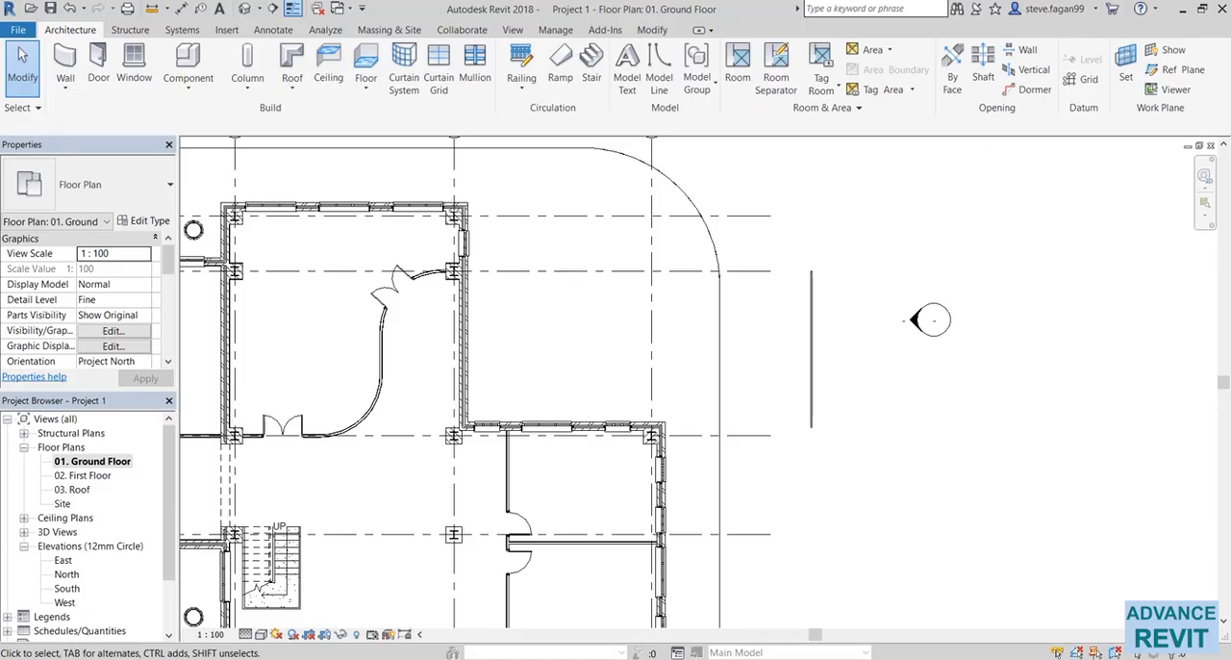
{"action": "left_click", "coordinate": [819, 368]}
{"action": "scroll", "coordinate": [823, 364], "scroll_direction": "up", "scroll_amount": 2}
{"action": "left_click", "coordinate": [847, 339]}
{"action": "type", "text": "5225"}
{"action": "left_click", "coordinate": [931, 488]}
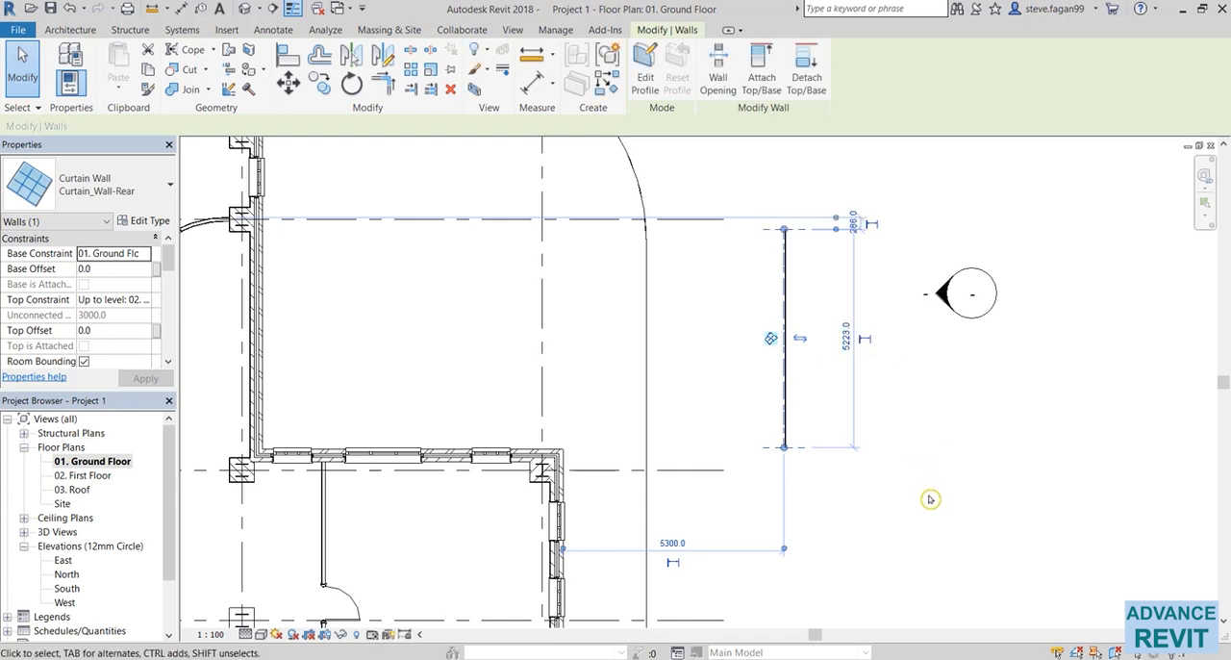
{"action": "scroll", "coordinate": [930, 499], "scroll_direction": "down", "scroll_amount": 1}
{"action": "left_click", "coordinate": [930, 499]}
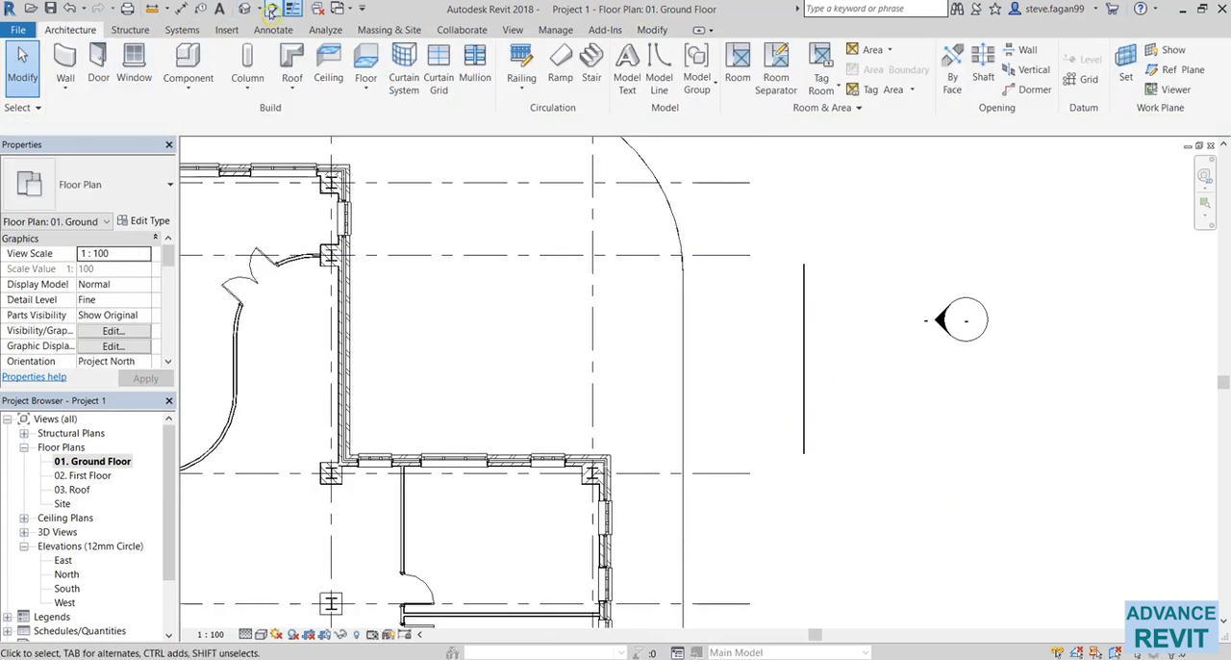
Place a vertical section line just east of the curtain wall and flip it to look west toward the wall.
{"action": "left_click", "coordinate": [273, 8]}
{"action": "left_click", "coordinate": [838, 244]}
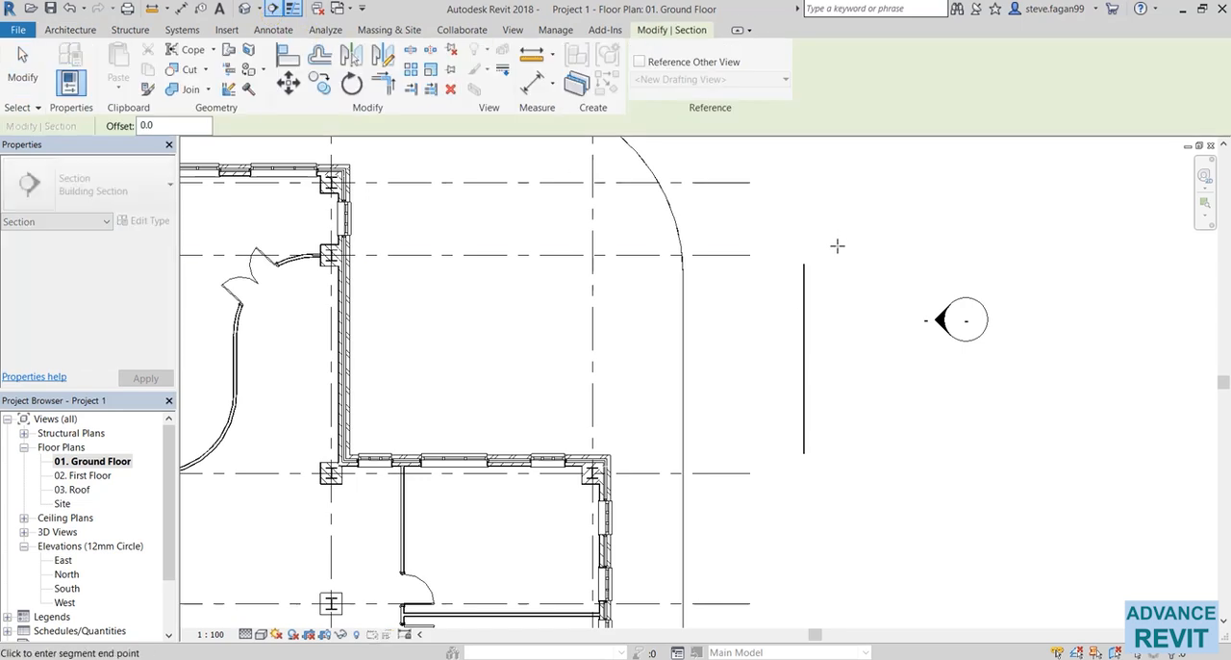
{"action": "left_click", "coordinate": [838, 520]}
{"action": "key", "text": "Escape"}
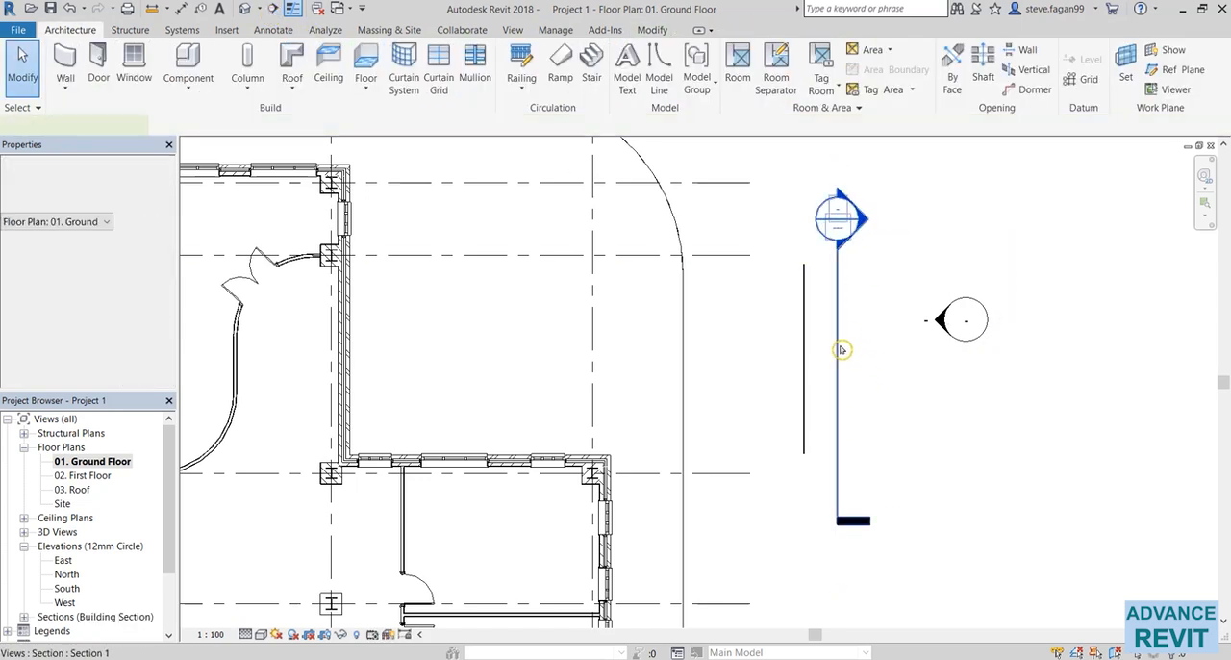
{"action": "left_click", "coordinate": [834, 304]}
{"action": "left_click", "coordinate": [799, 268]}
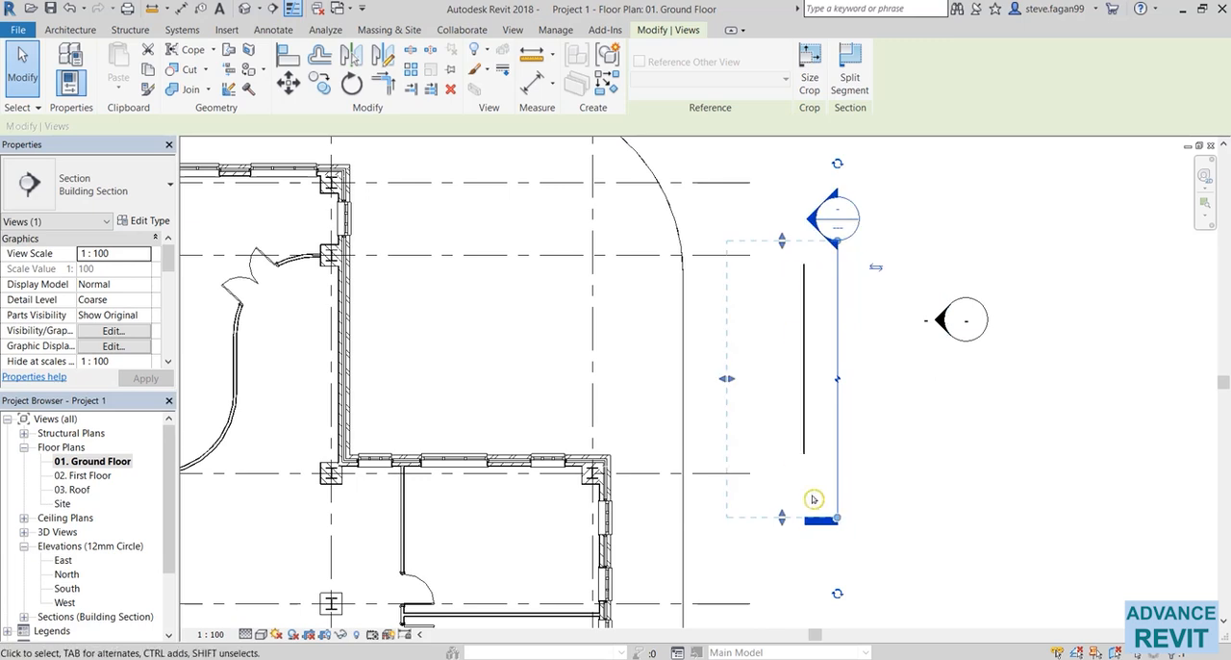
{"action": "scroll", "coordinate": [827, 402], "scroll_direction": "up", "scroll_amount": 1}
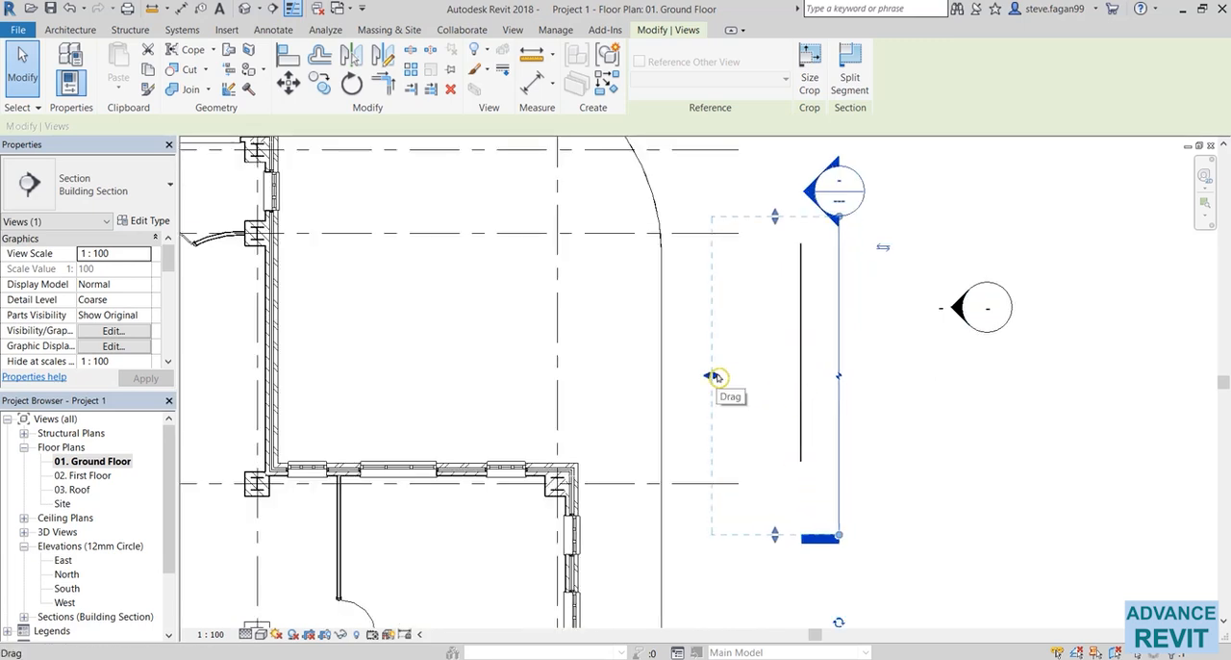
{"action": "left_click", "coordinate": [979, 432]}
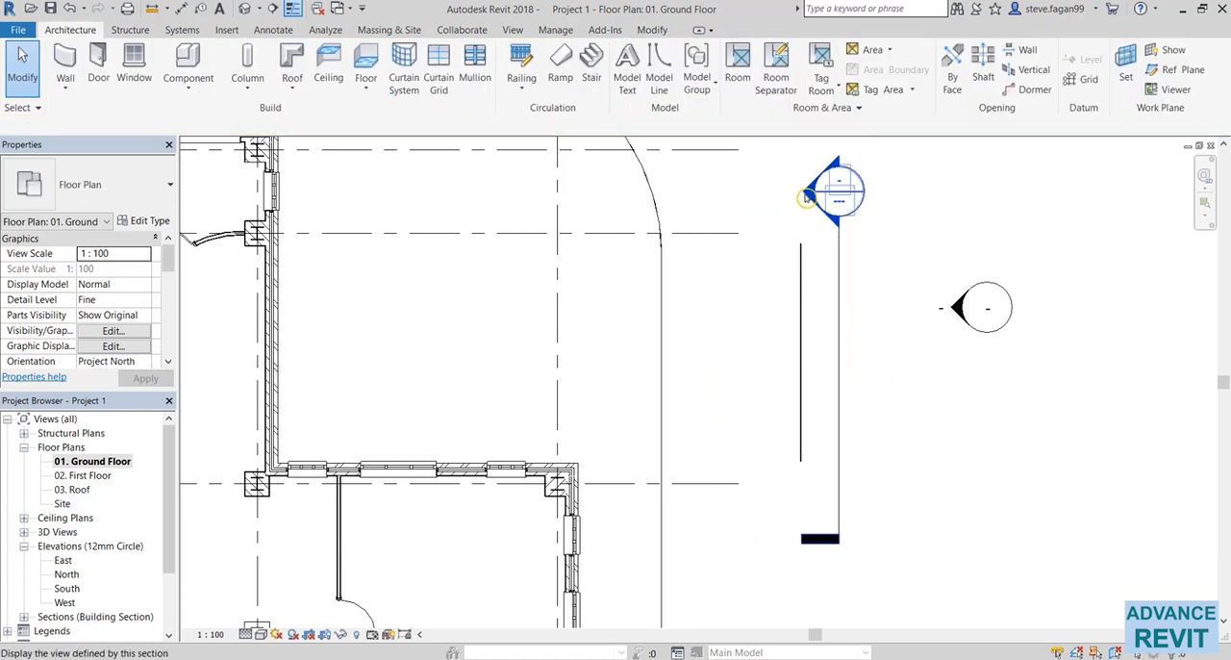
Open the new section's view and extend its crop region upward so the full curtain wall is included.
{"action": "double_click", "coordinate": [809, 195]}
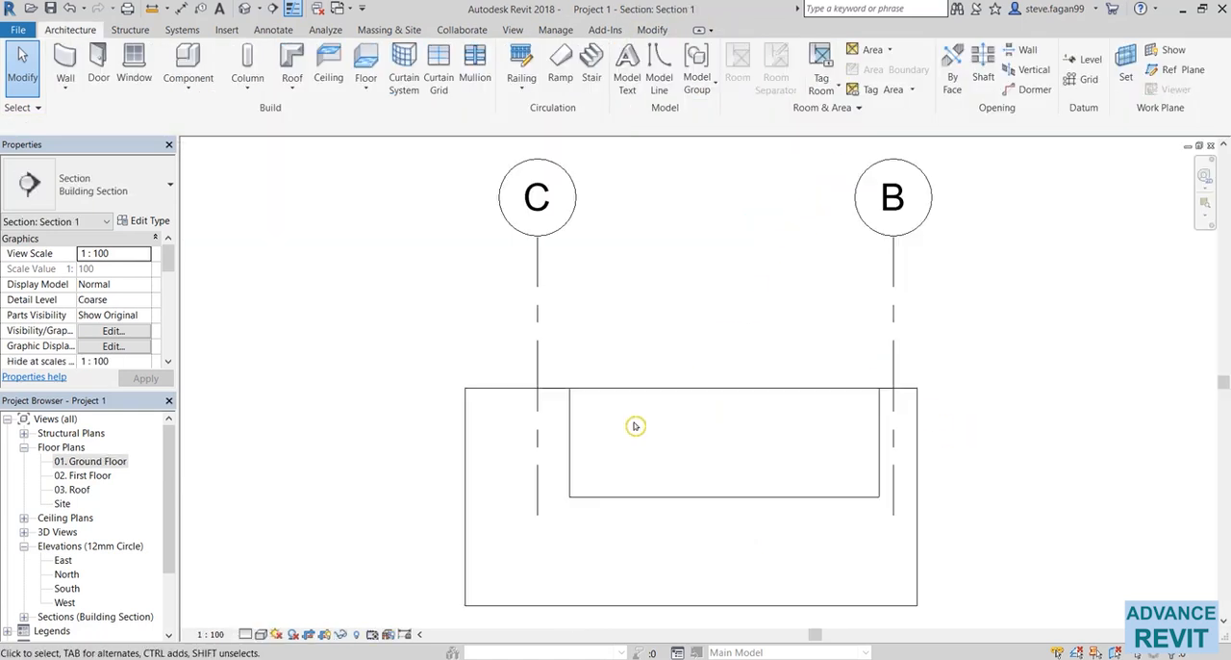
{"action": "left_click", "coordinate": [652, 538]}
{"action": "left_click_drag", "start_coordinate": [644, 434], "coordinate": [644, 311]}
{"action": "scroll", "coordinate": [683, 452], "scroll_direction": "up", "scroll_amount": 4}
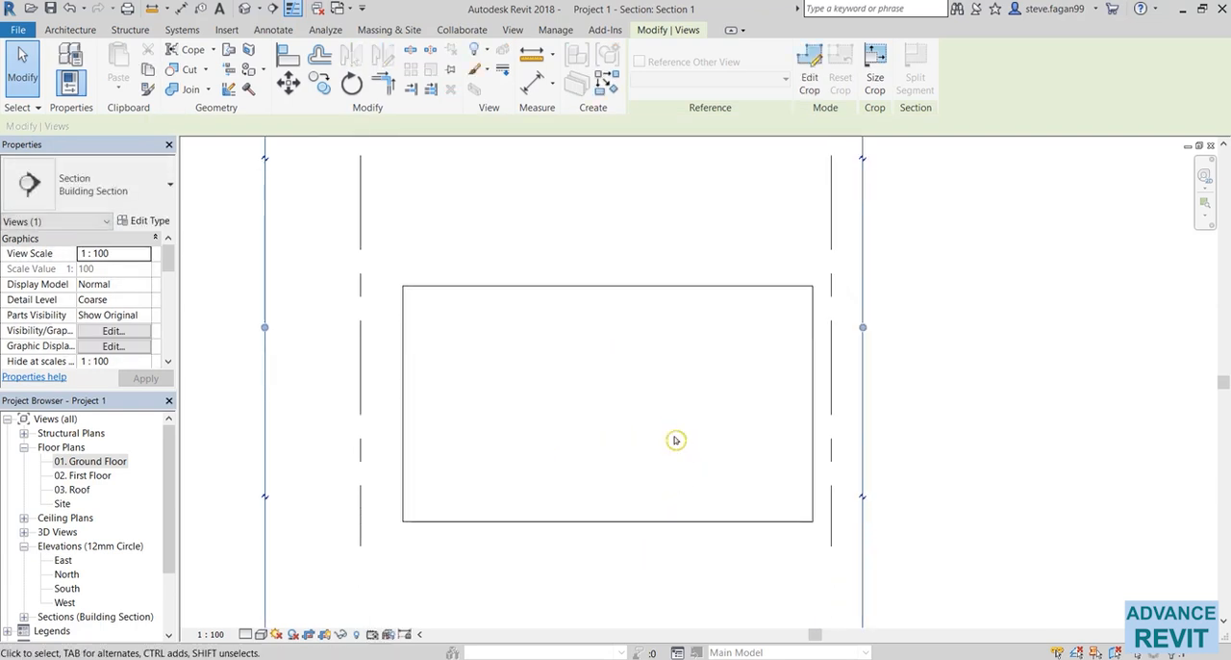
{"action": "left_click", "coordinate": [675, 450]}
Check the height in the class PDF and set the curtain wall's Top Constraint to Unconnected with a 6000 mm height.
{"action": "left_click", "coordinate": [640, 659]}
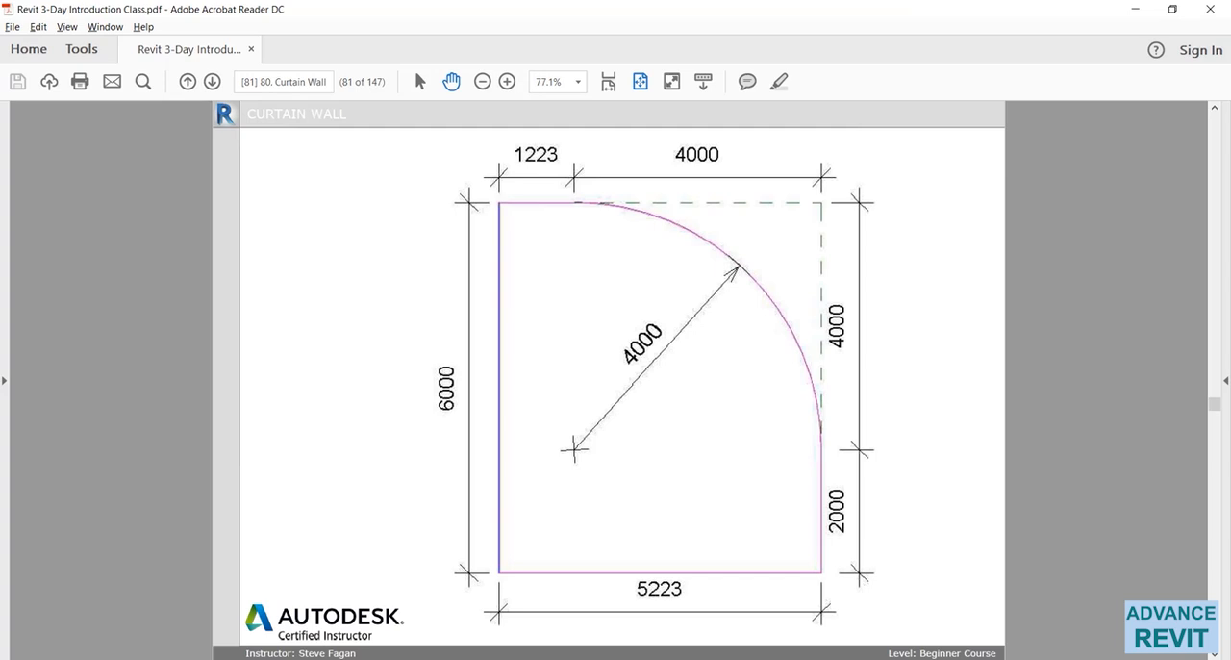
{"action": "left_click", "coordinate": [654, 659]}
{"action": "left_click", "coordinate": [635, 526]}
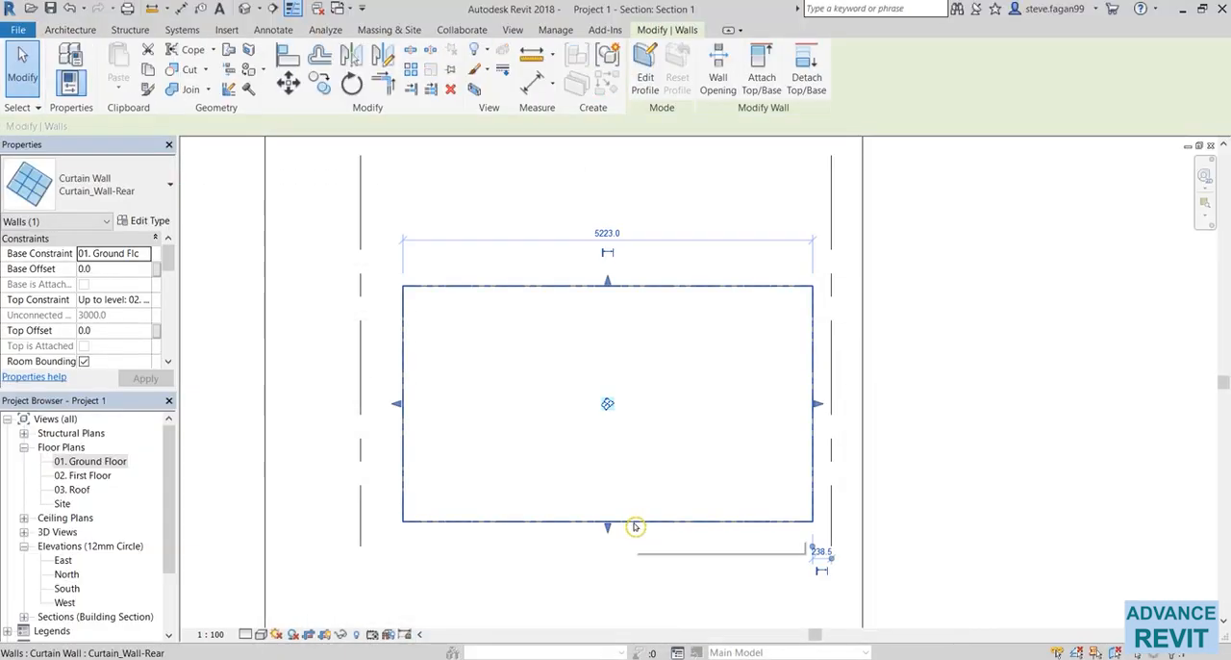
{"action": "left_click", "coordinate": [146, 300]}
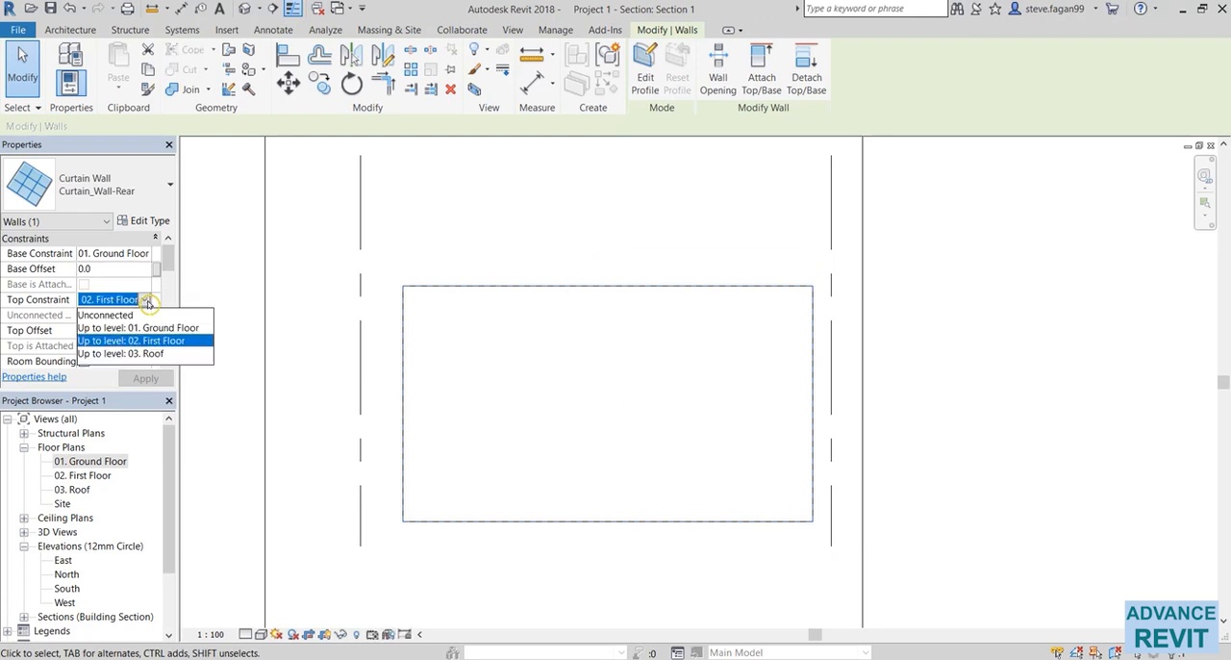
{"action": "left_click", "coordinate": [100, 318]}
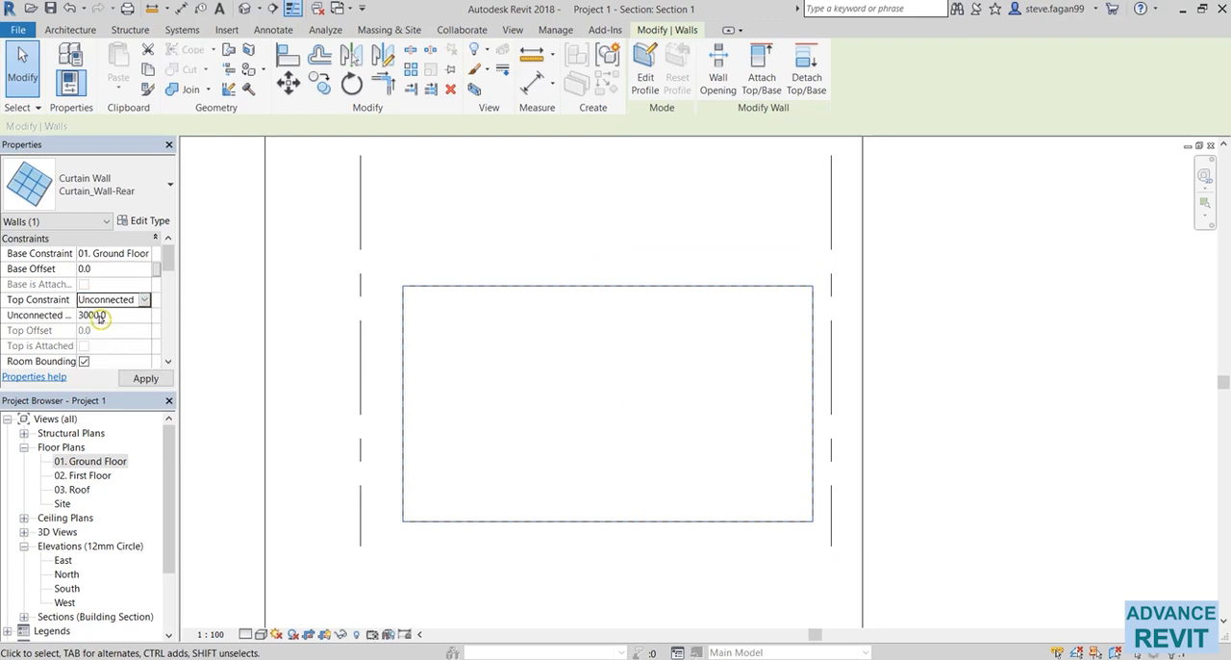
{"action": "left_click", "coordinate": [130, 315]}
{"action": "type", "text": "6"}
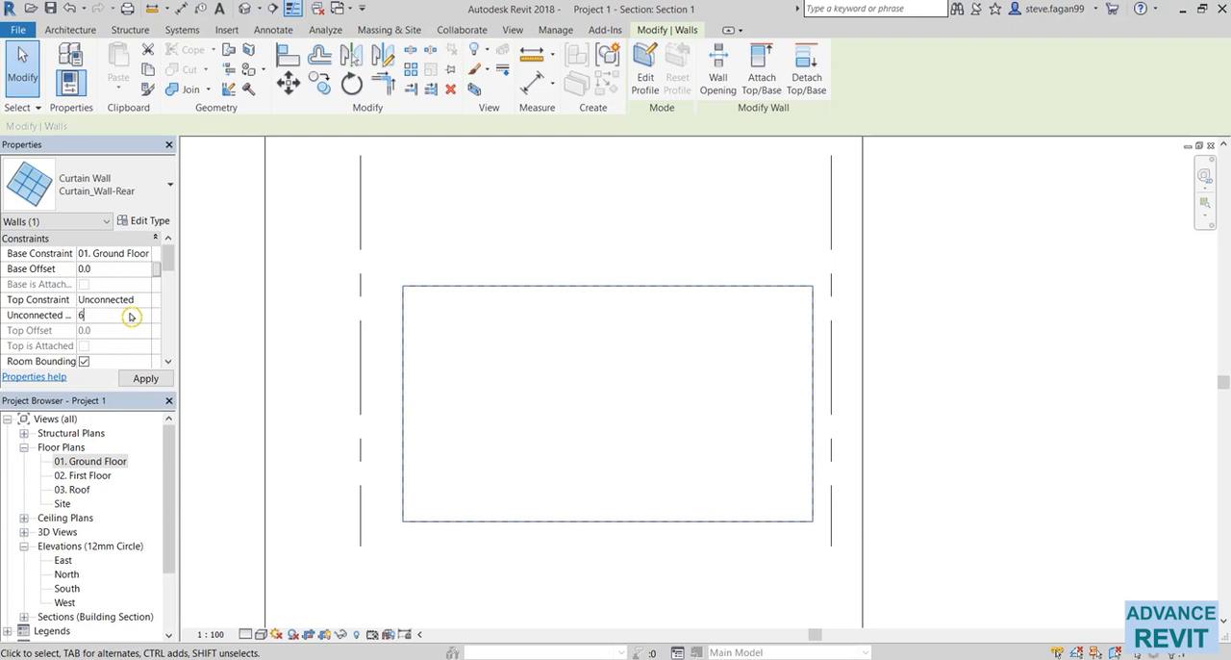
{"action": "type", "text": "000"}
{"action": "scroll", "coordinate": [365, 478], "scroll_direction": "down", "scroll_amount": 3}
{"action": "key", "text": "Escape"}
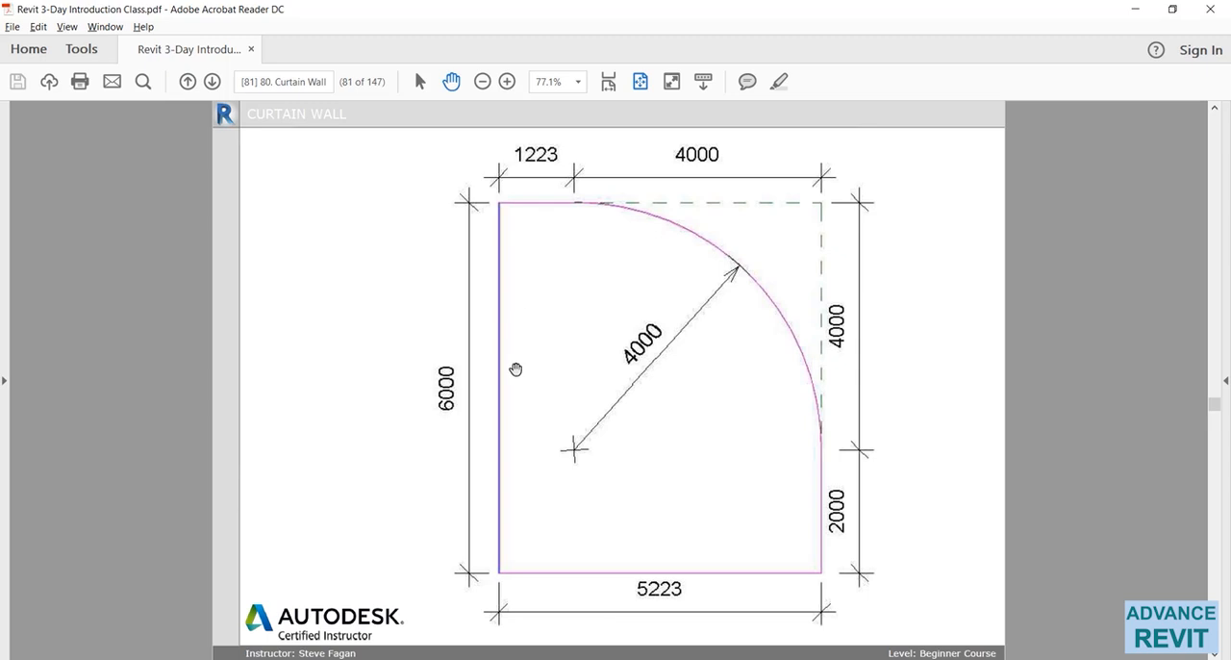
Edit the curtain wall's profile in Revit, rounding its upper right corner with a 4000 mm radius Fillet Arc, and finish the sketch.
{"action": "left_click", "coordinate": [556, 659]}
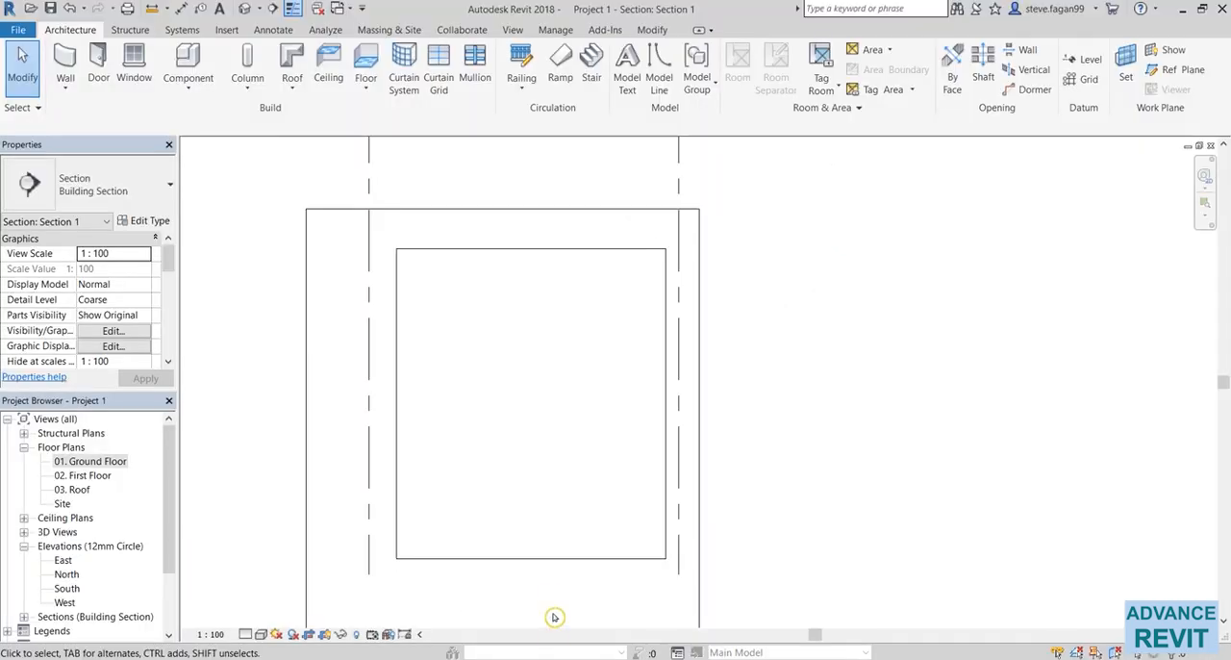
{"action": "left_click", "coordinate": [563, 562]}
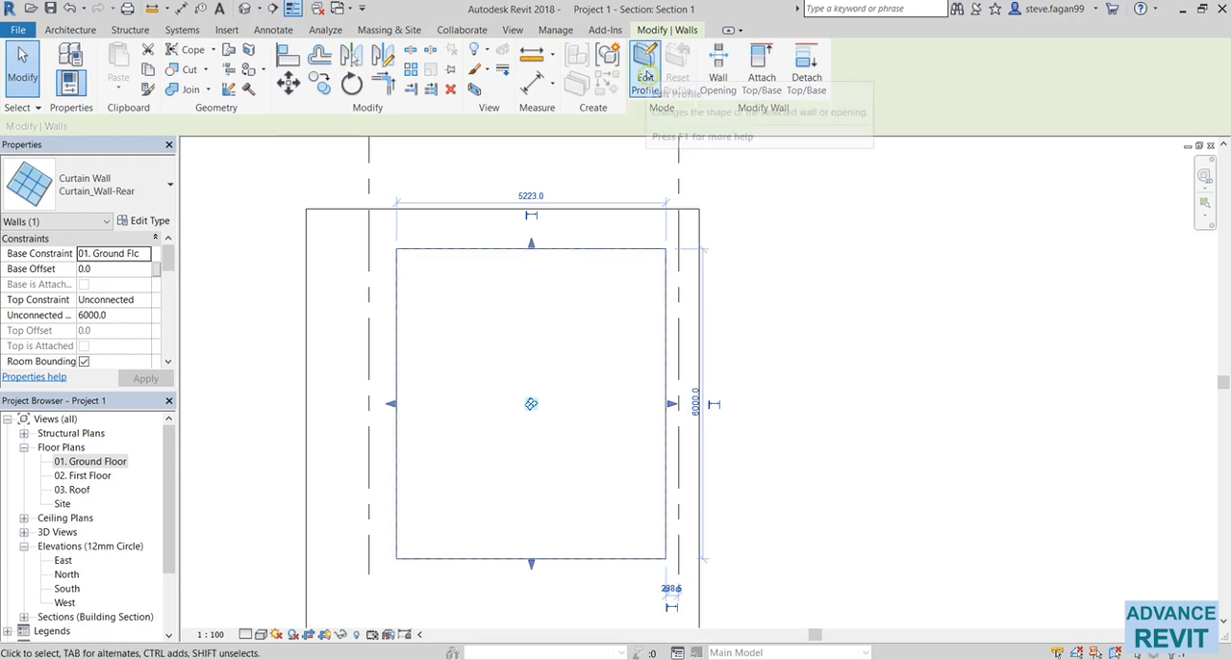
{"action": "left_click", "coordinate": [645, 69]}
{"action": "middle_click_drag", "start_coordinate": [552, 394], "coordinate": [628, 402]}
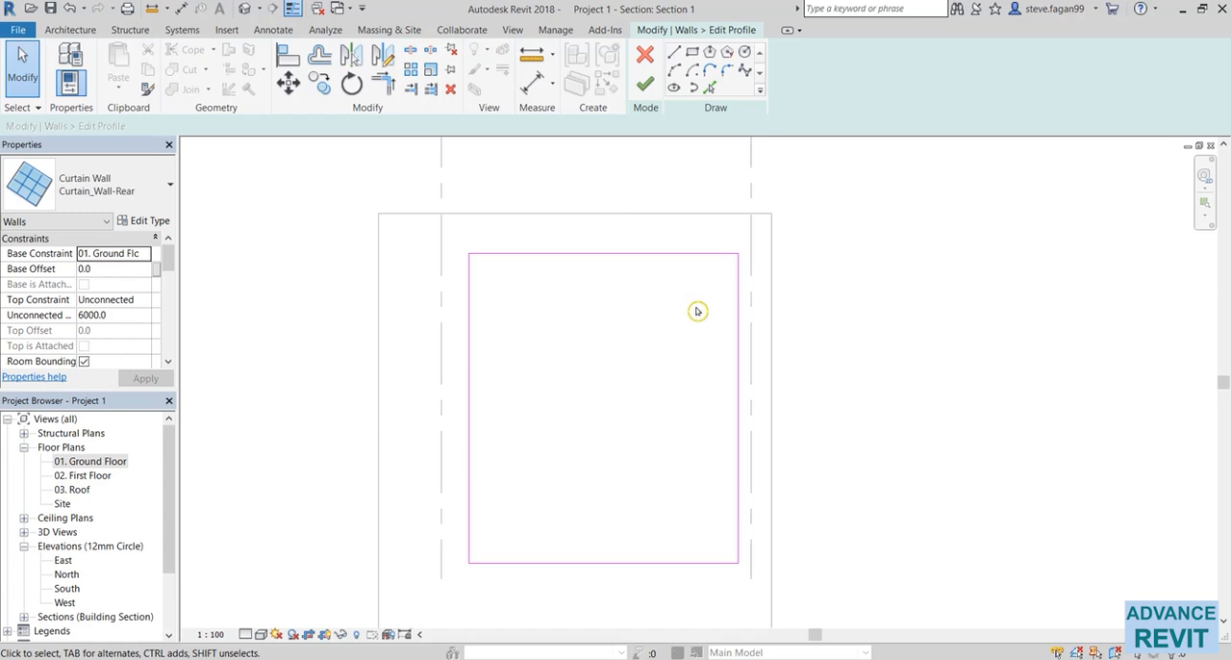
{"action": "left_click", "coordinate": [728, 73]}
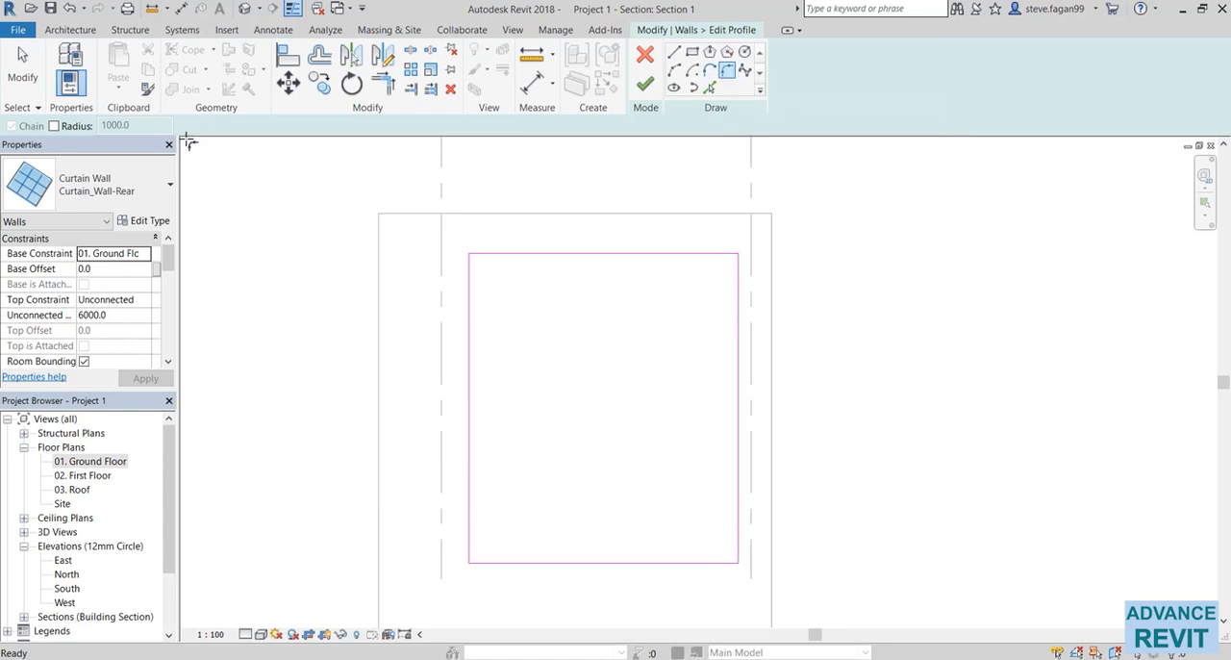
{"action": "left_click", "coordinate": [54, 126]}
{"action": "type", "text": "4"}
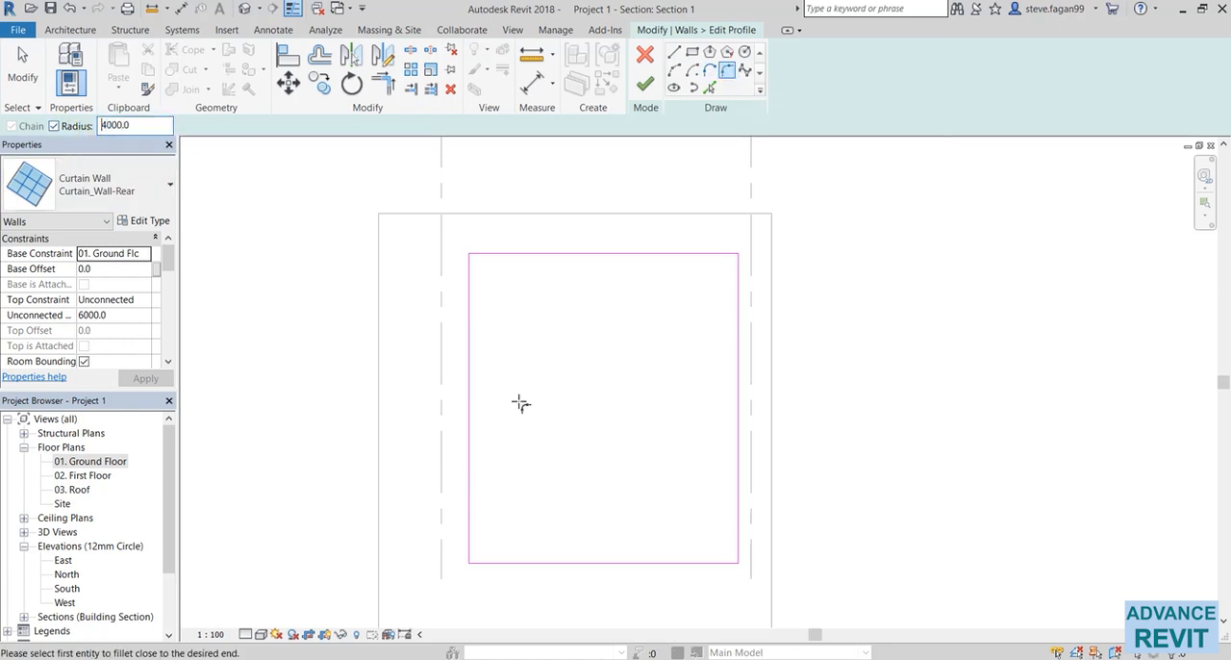
{"action": "left_click", "coordinate": [737, 351]}
{"action": "left_click", "coordinate": [615, 254]}
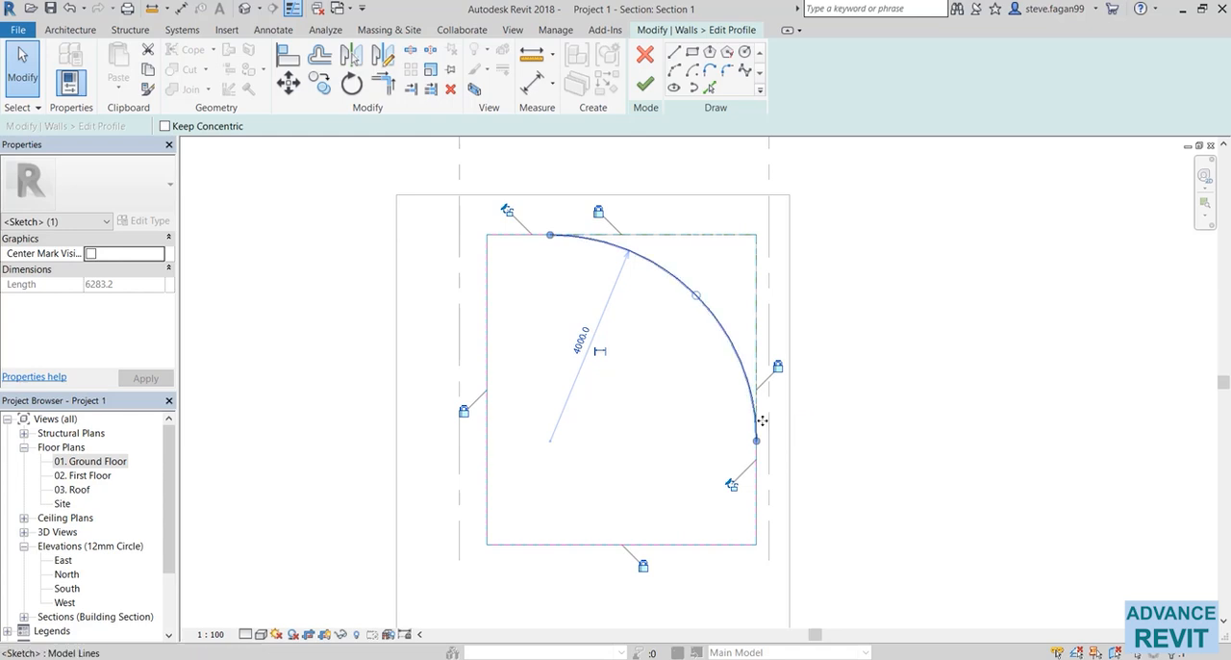
{"action": "left_click", "coordinate": [833, 469]}
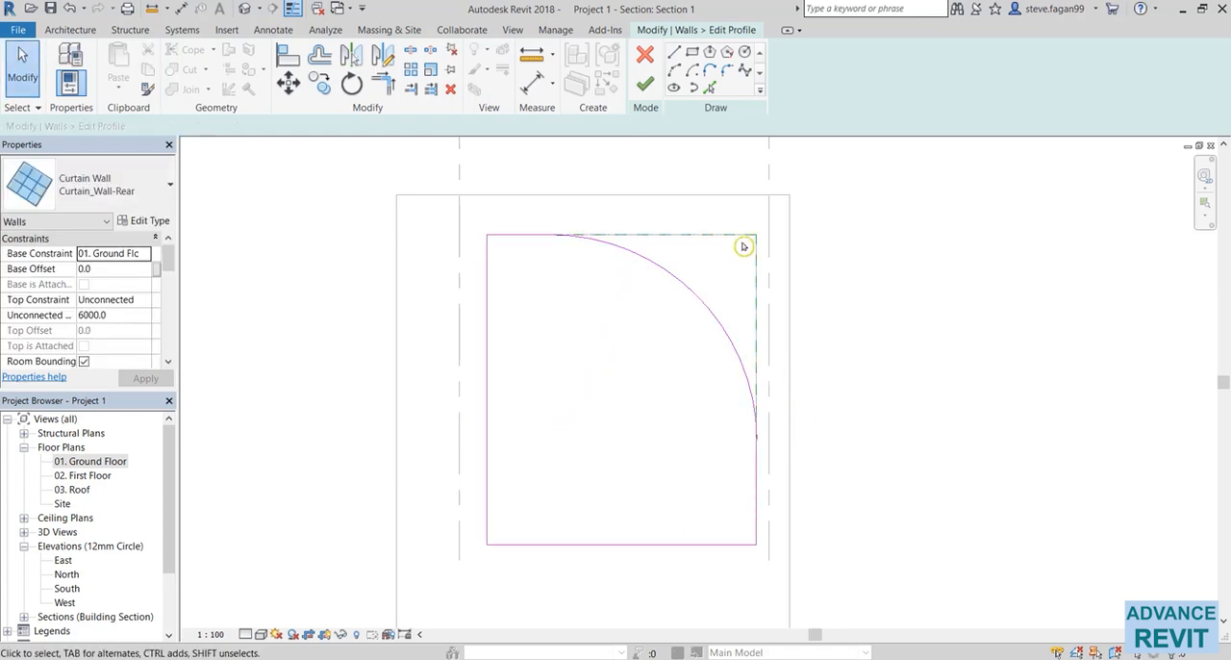
{"action": "left_click", "coordinate": [652, 88]}
{"action": "left_click", "coordinate": [940, 363]}
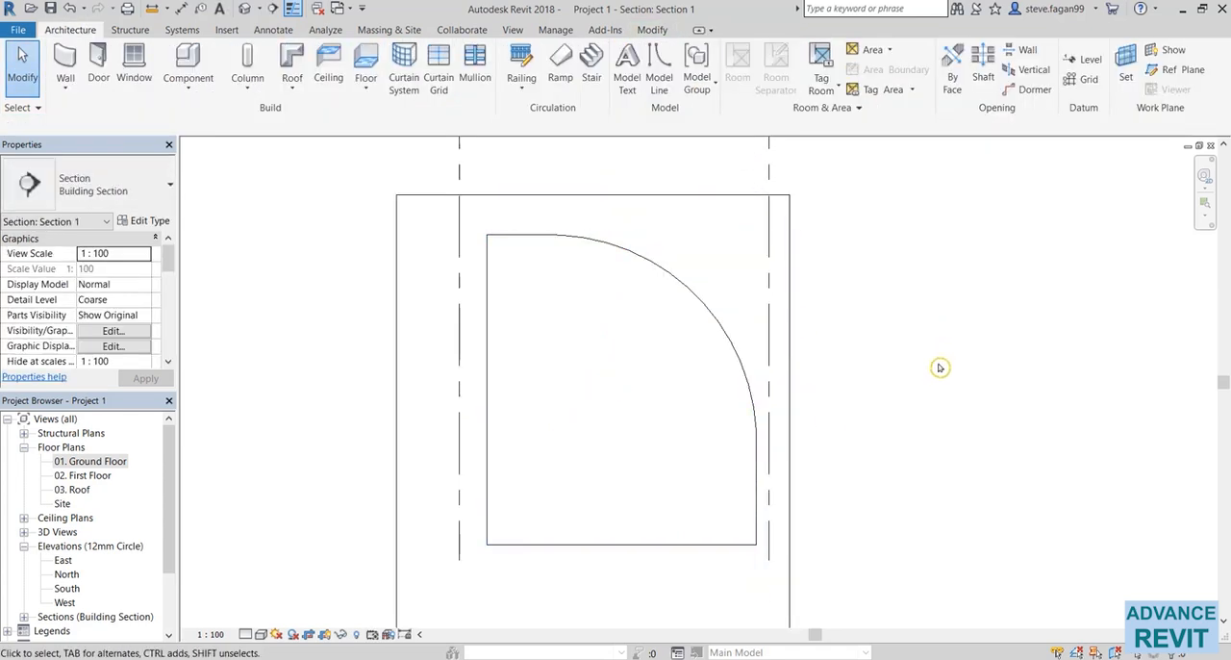
Examine the curtain grid spacings on the following Curtain Wall page of the class PDF and return to Revit.
{"action": "key", "text": "alt+Tab"}
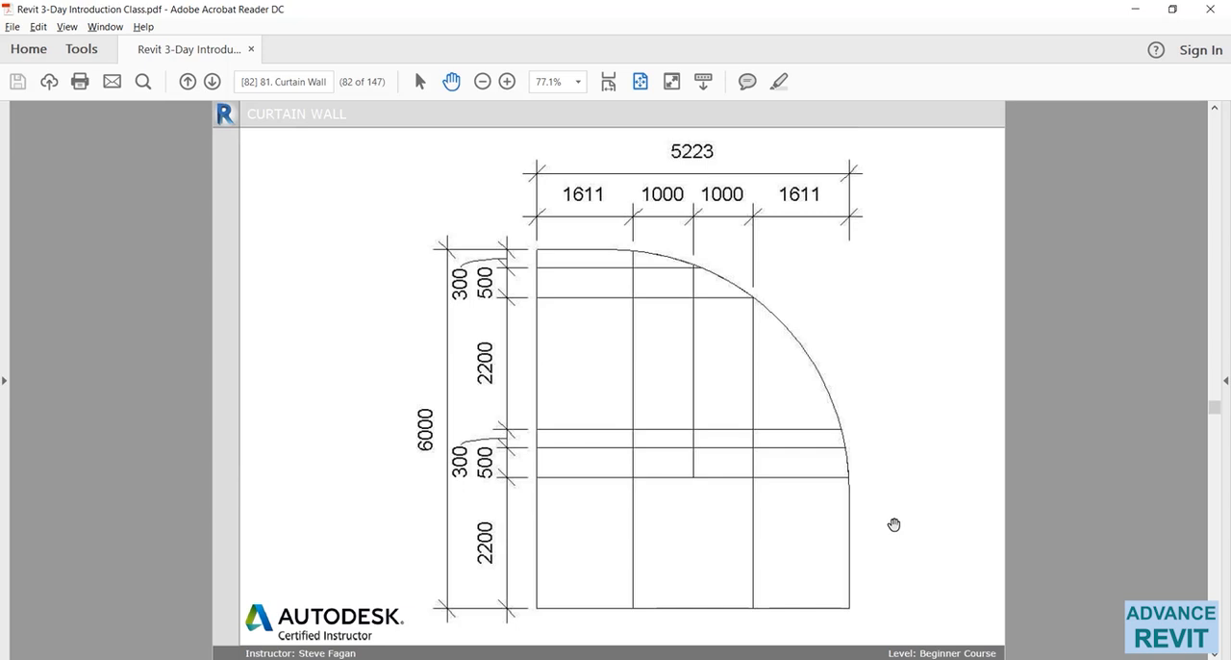
{"action": "key", "text": "alt+Tab"}
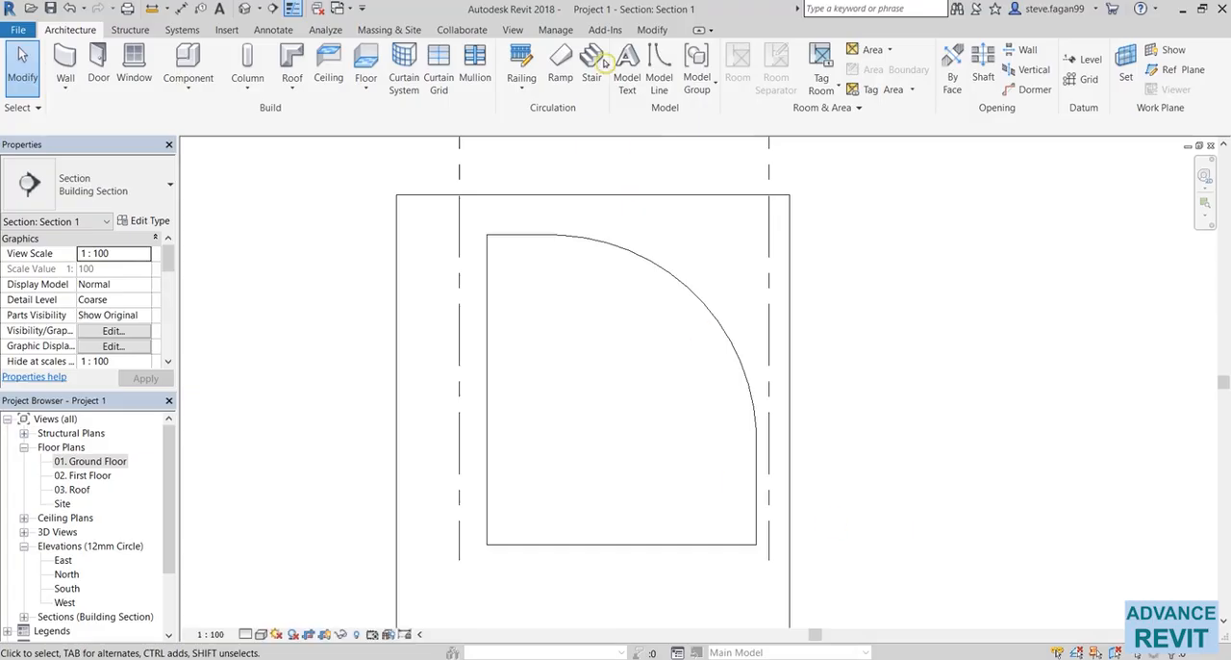
Place three vertical curtain grids on the curtain wall, one at its midpoint and one about 870 mm to either side.
{"action": "left_click", "coordinate": [444, 60]}
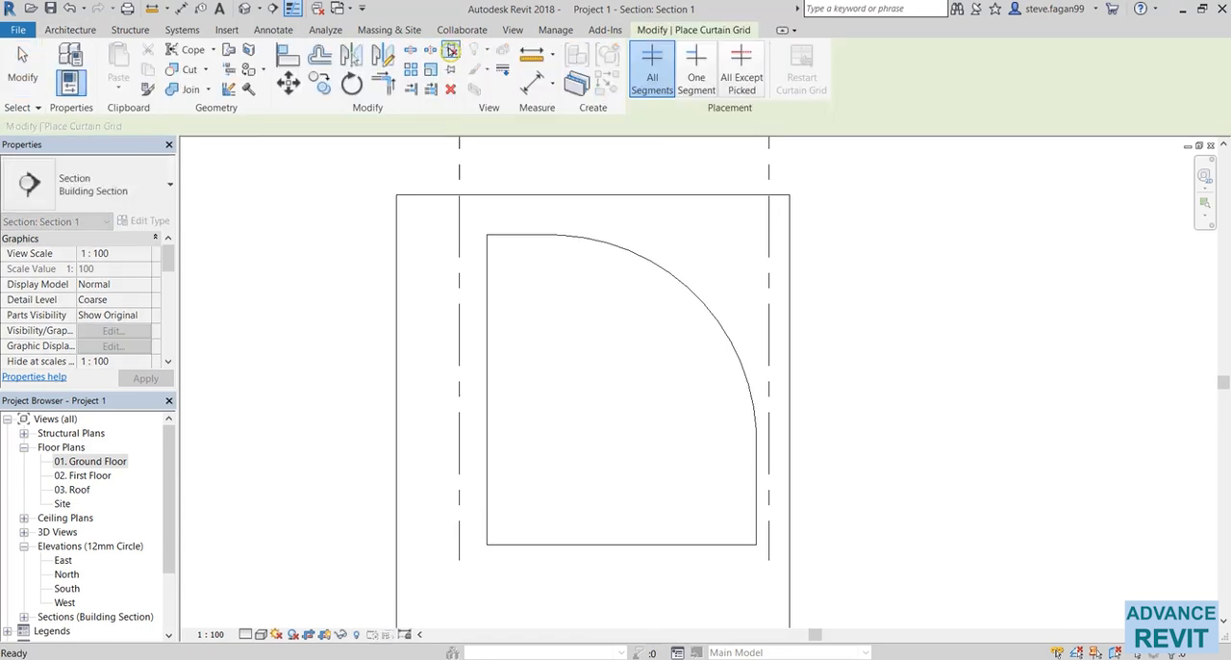
{"action": "left_click", "coordinate": [625, 548]}
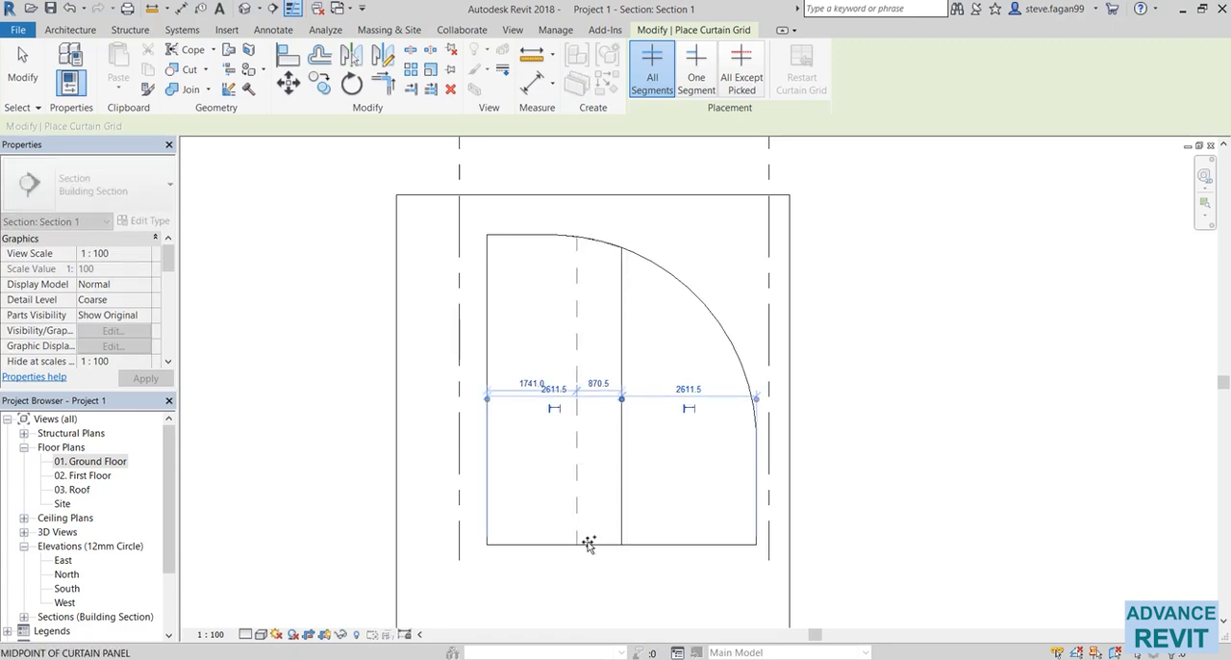
{"action": "left_click", "coordinate": [666, 541]}
{"action": "key", "text": "Escape"}
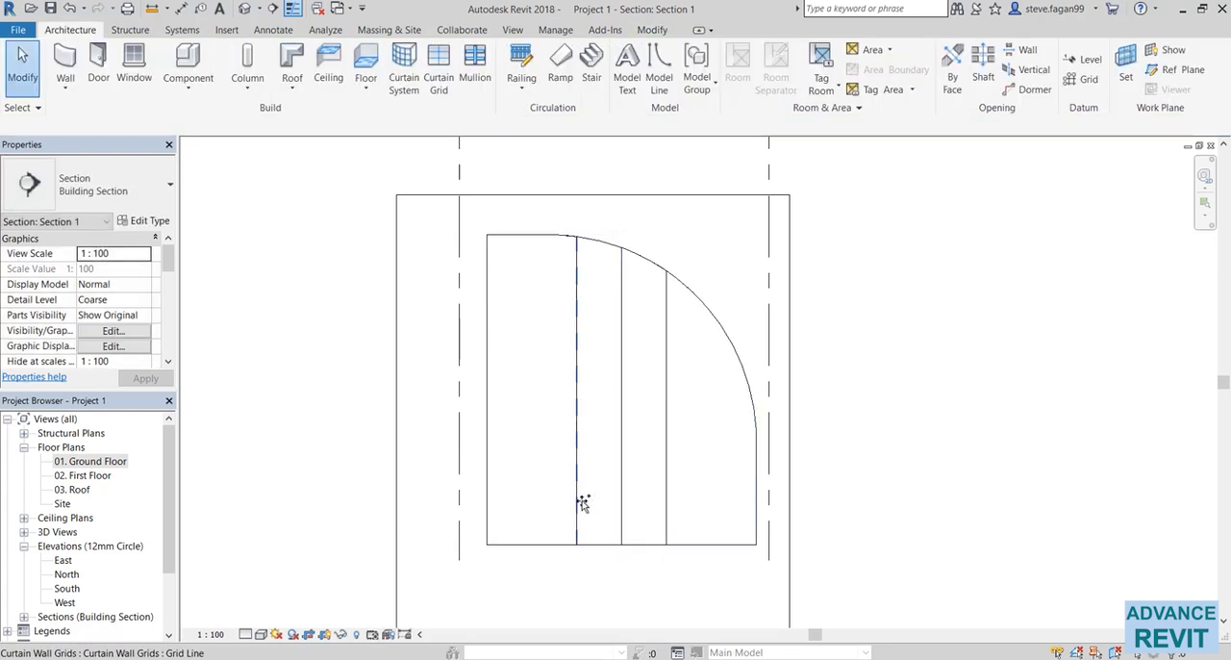
Set both outer vertical grid lines to 1000 mm from the middle grid line.
{"action": "left_click", "coordinate": [583, 503]}
{"action": "left_click", "coordinate": [598, 383]}
{"action": "type", "text": "1000"}
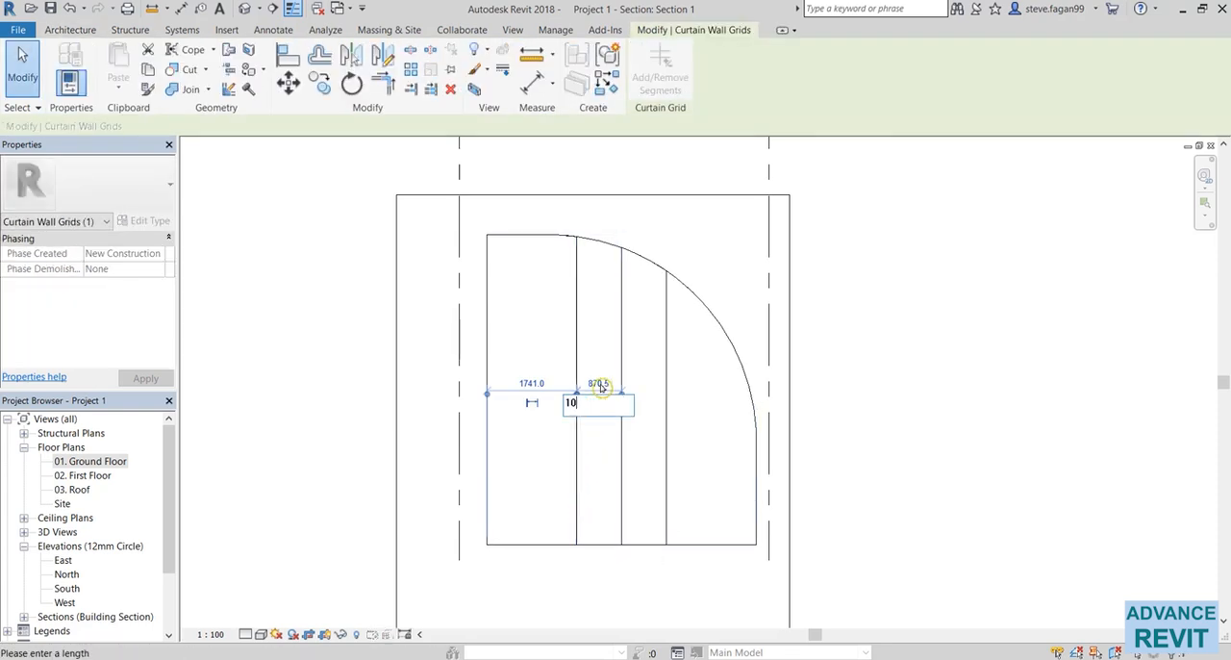
{"action": "key", "text": "Return"}
{"action": "left_click", "coordinate": [664, 340]}
{"action": "left_click", "coordinate": [649, 401]}
{"action": "key", "text": "BackSpace"}
{"action": "key", "text": "Return"}
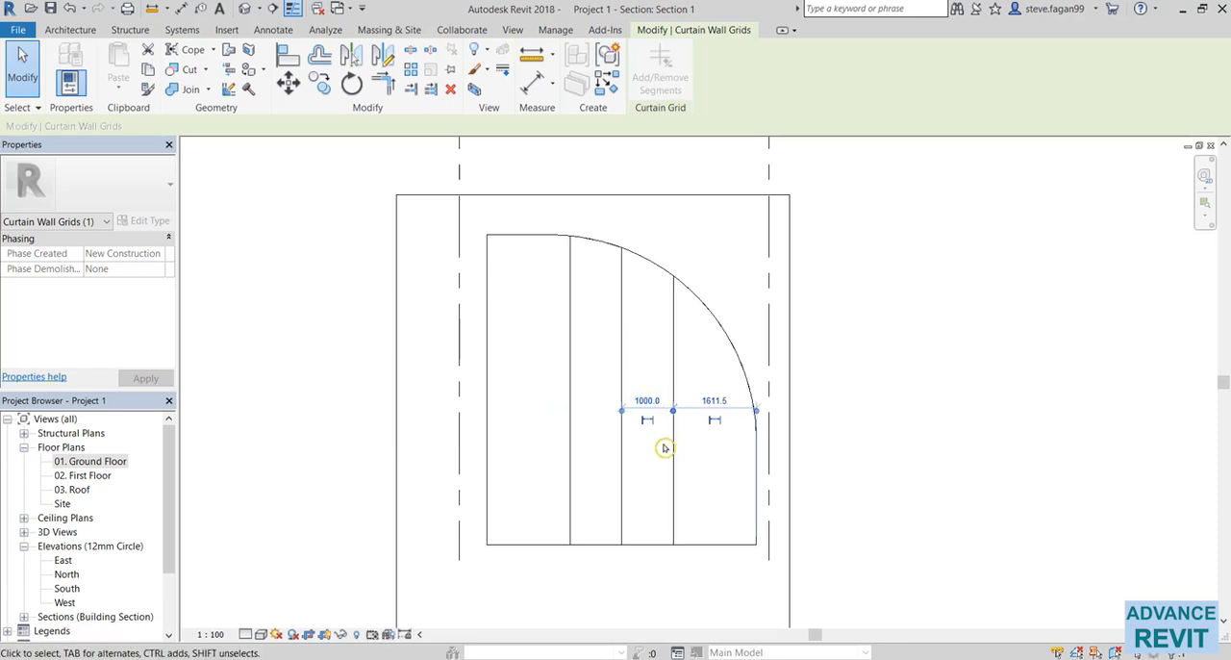
{"action": "left_click", "coordinate": [651, 569]}
Check the horizontal spacings in the class PDF and place three horizontal curtain grids about 500 mm apart, starting 2000 mm above the curtain wall's base.
{"action": "key", "text": "alt+Tab"}
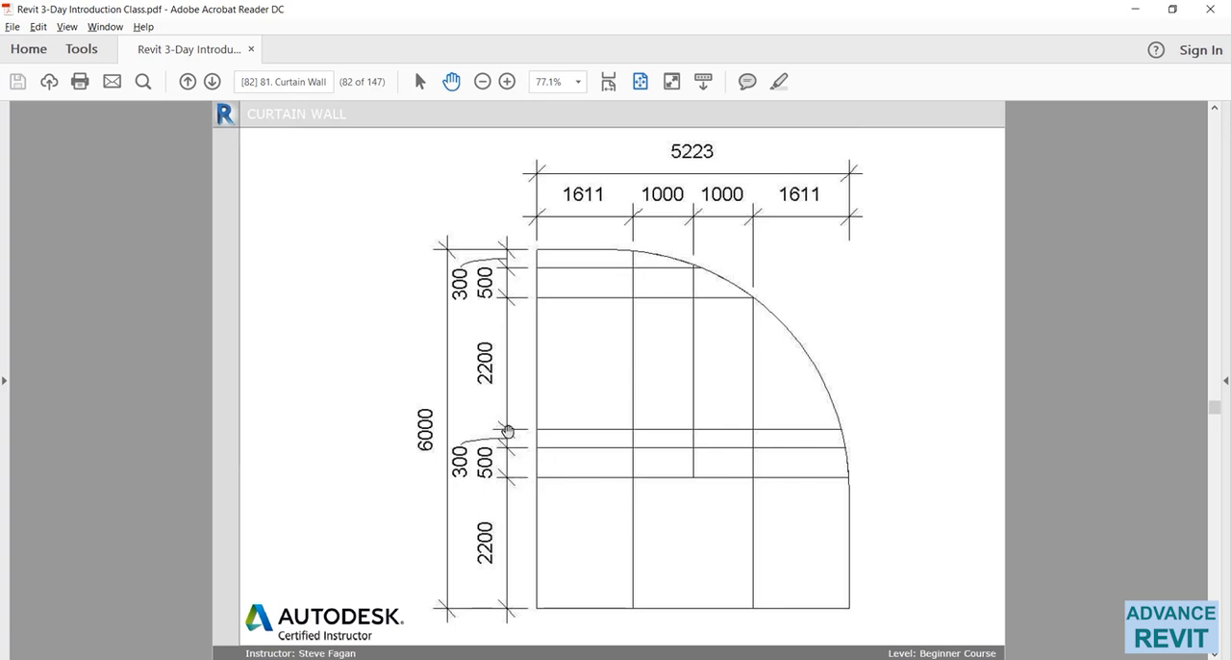
{"action": "key", "text": "alt+Tab"}
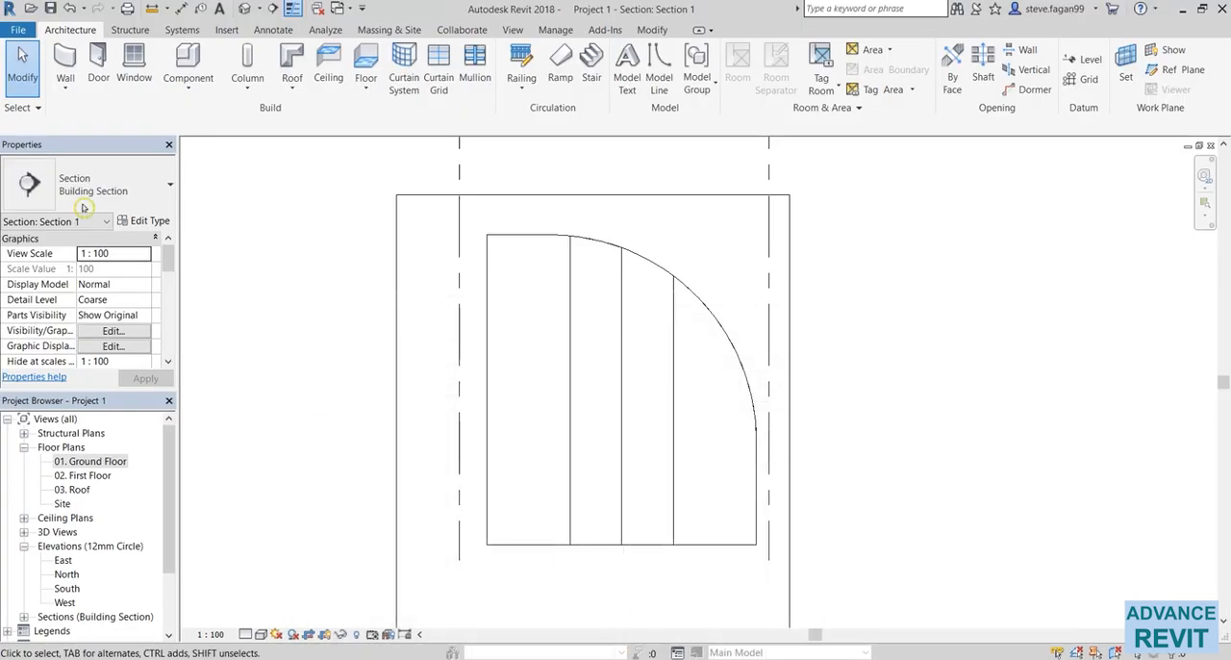
{"action": "left_click", "coordinate": [438, 72]}
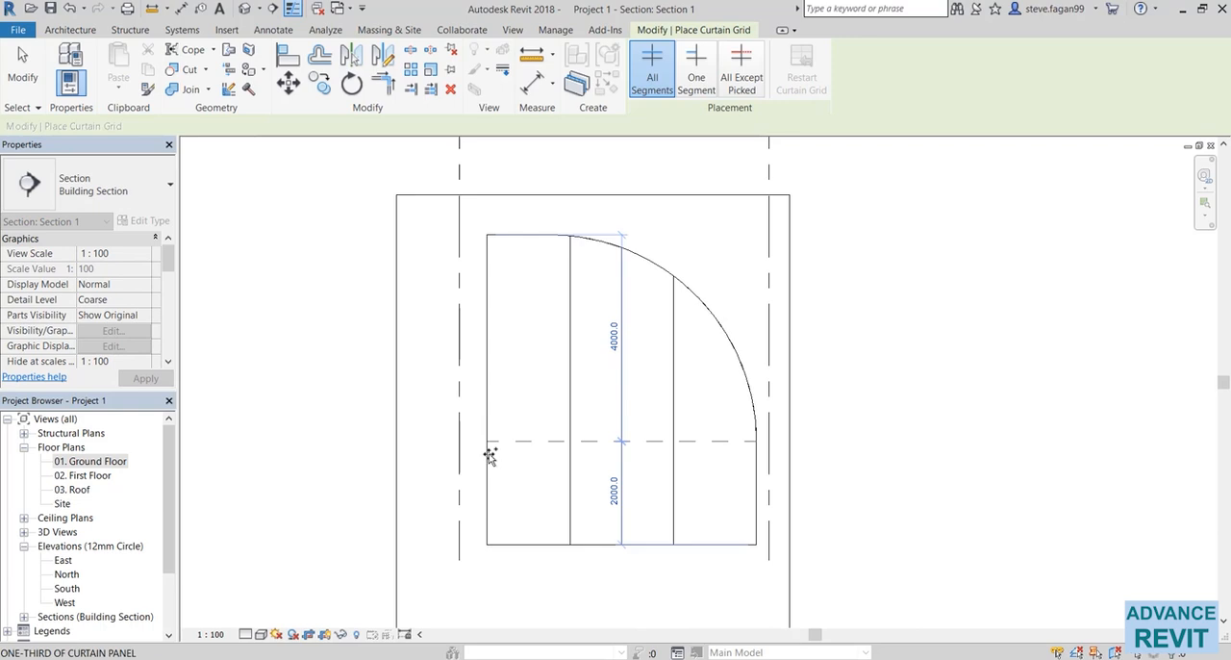
{"action": "left_click", "coordinate": [490, 440]}
{"action": "left_click", "coordinate": [492, 417]}
{"action": "left_click", "coordinate": [491, 389]}
{"action": "key", "text": "Escape"}
Set the lowest horizontal grid line to 2200 mm above the base of the curtain wall.
{"action": "left_click", "coordinate": [620, 468]}
{"action": "left_click", "coordinate": [613, 492]}
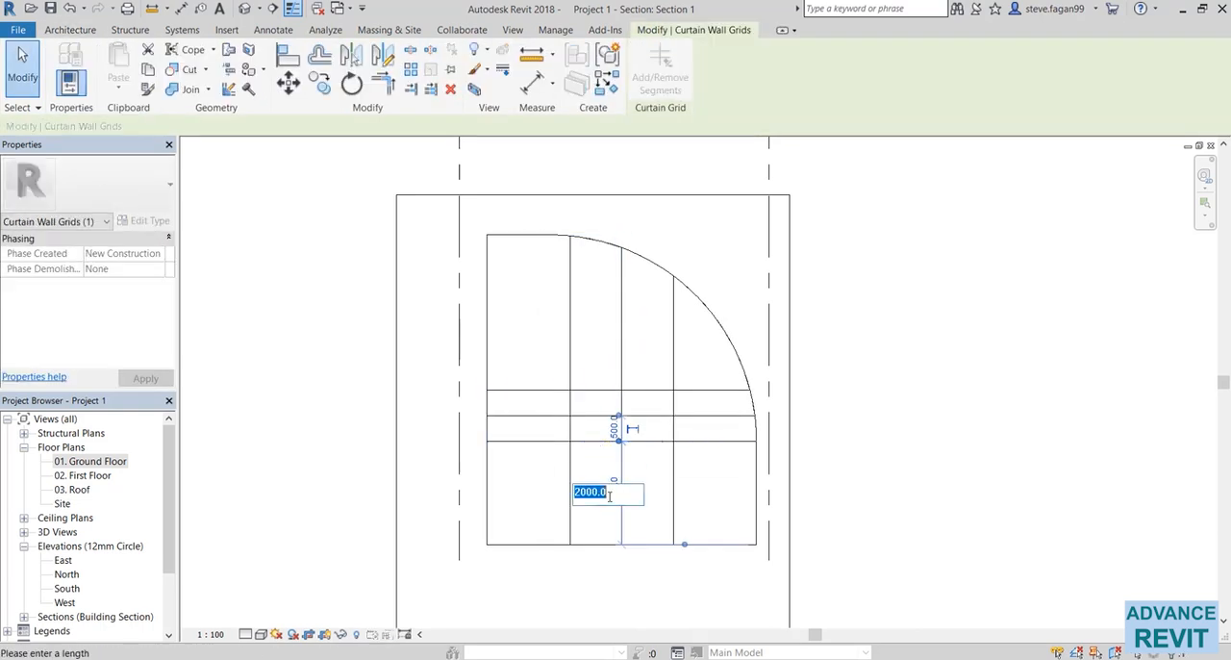
{"action": "type", "text": "22"}
{"action": "key", "text": "Return"}
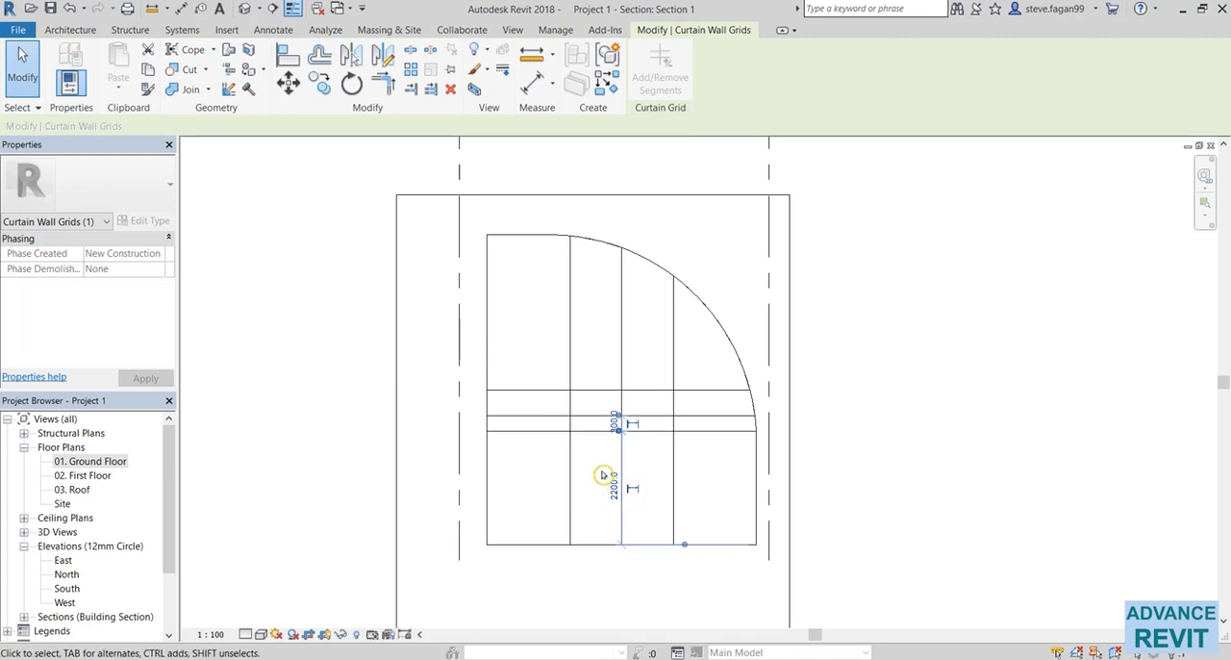
{"action": "key", "text": "Escape"}
Set the second horizontal grid line to 500 mm above the lowest one.
{"action": "scroll", "coordinate": [599, 398], "scroll_direction": "up", "scroll_amount": 2}
{"action": "left_click", "coordinate": [599, 386]}
{"action": "scroll", "coordinate": [623, 402], "scroll_direction": "up", "scroll_amount": 1}
{"action": "left_click", "coordinate": [623, 400]}
{"action": "type", "text": "500"}
{"action": "key", "text": "Return"}
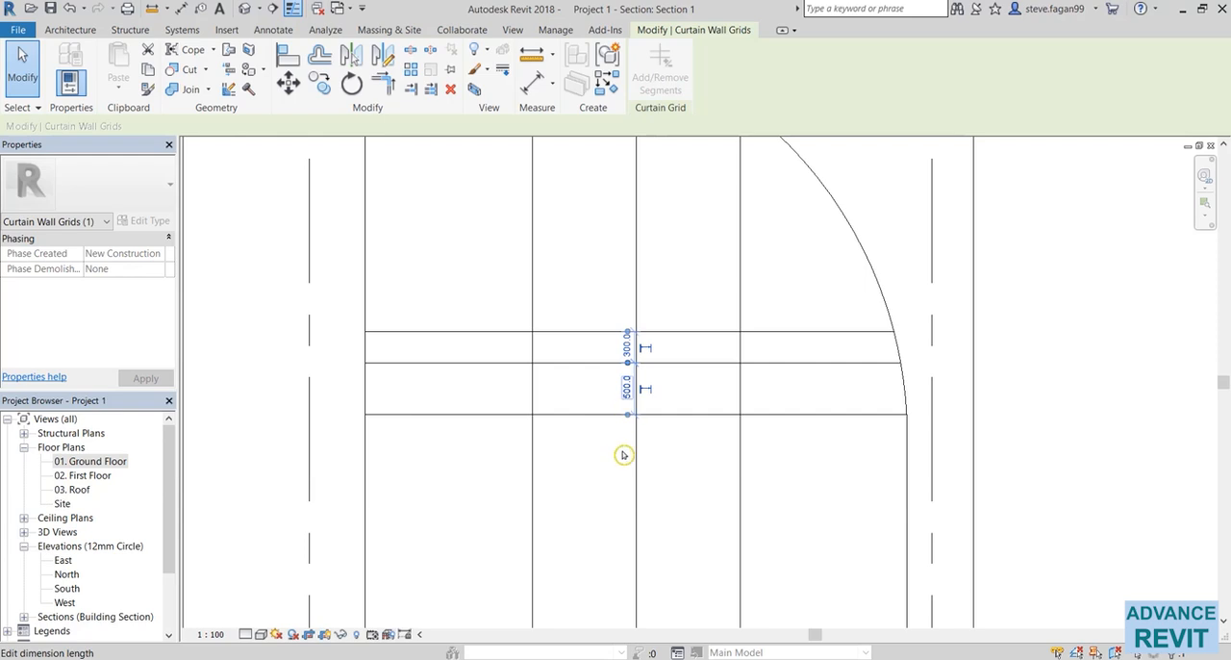
{"action": "key", "text": "Escape"}
{"action": "scroll", "coordinate": [626, 544], "scroll_direction": "down", "scroll_amount": 3}
Place two more horizontal curtain grids near the top of the curtain wall.
{"action": "left_click", "coordinate": [439, 81]}
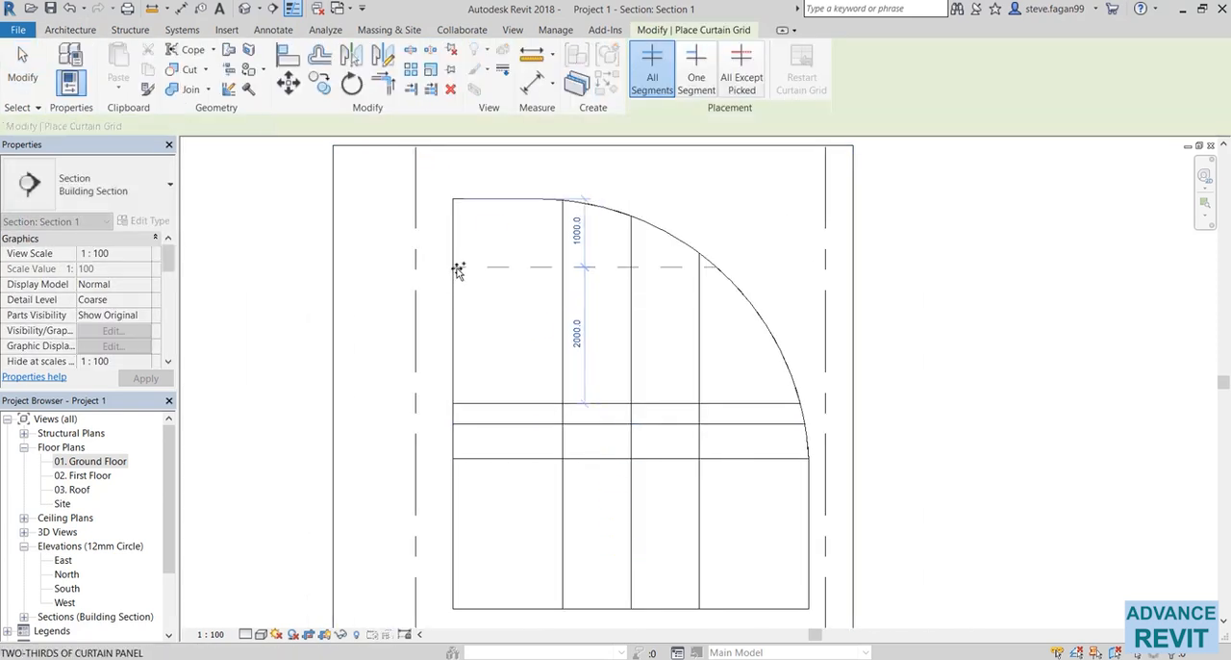
{"action": "left_click", "coordinate": [456, 259]}
{"action": "left_click", "coordinate": [459, 234]}
{"action": "scroll", "coordinate": [503, 235], "scroll_direction": "up", "scroll_amount": 3}
{"action": "key", "text": "Escape"}
{"action": "key", "text": "Escape"}
Set the lower of the two upper grid lines to 2200 mm above the grid line below it.
{"action": "left_click", "coordinate": [545, 287]}
{"action": "left_click", "coordinate": [619, 377]}
{"action": "type", "text": "220"}
{"action": "key", "text": "Return"}
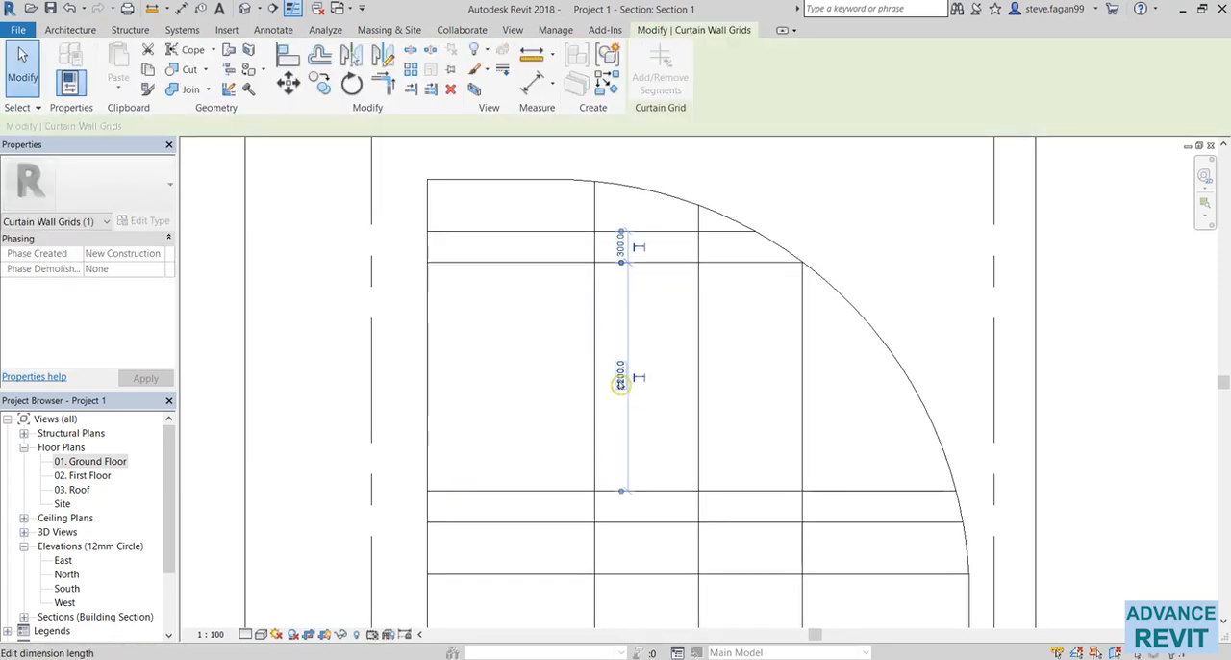
Set the topmost horizontal grid line to 500 mm above the grid line below it.
{"action": "left_click", "coordinate": [571, 234]}
{"action": "scroll", "coordinate": [570, 235], "scroll_direction": "up", "scroll_amount": 2}
{"action": "left_click", "coordinate": [599, 255]}
{"action": "type", "text": "500"}
{"action": "key", "text": "Return"}
Compare with the class PDF and remove the middle vertical grid line's segment below the lowest horizontal grid.
{"action": "key", "text": "alt+Tab"}
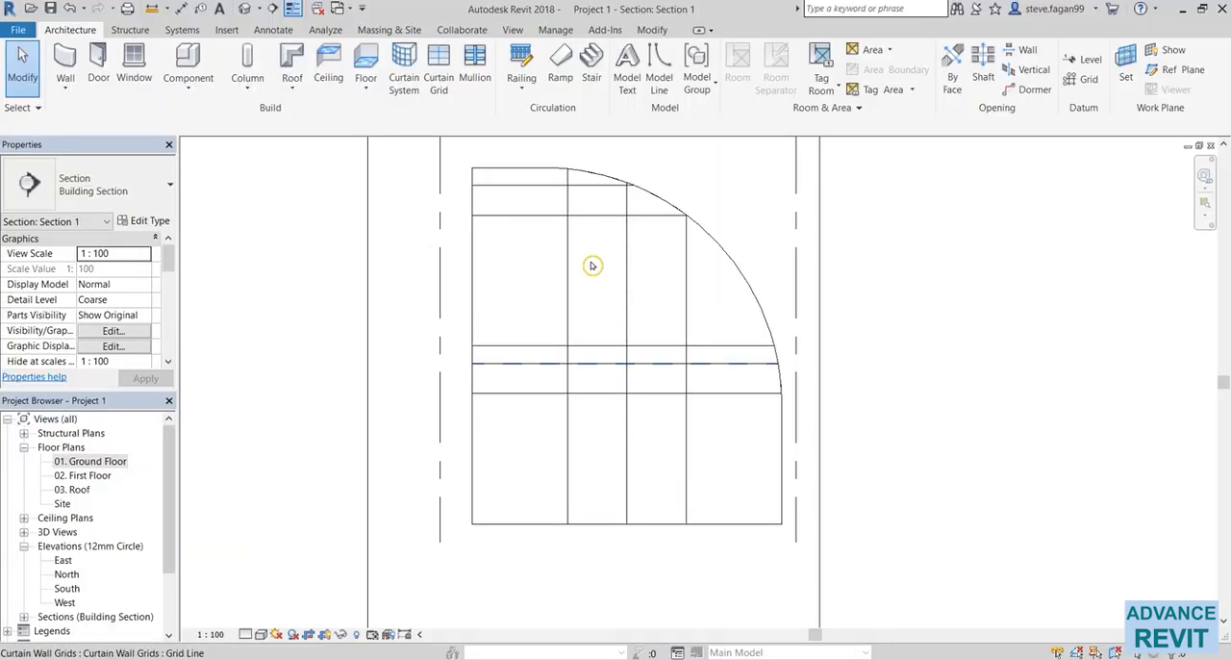
{"action": "left_click", "coordinate": [626, 479]}
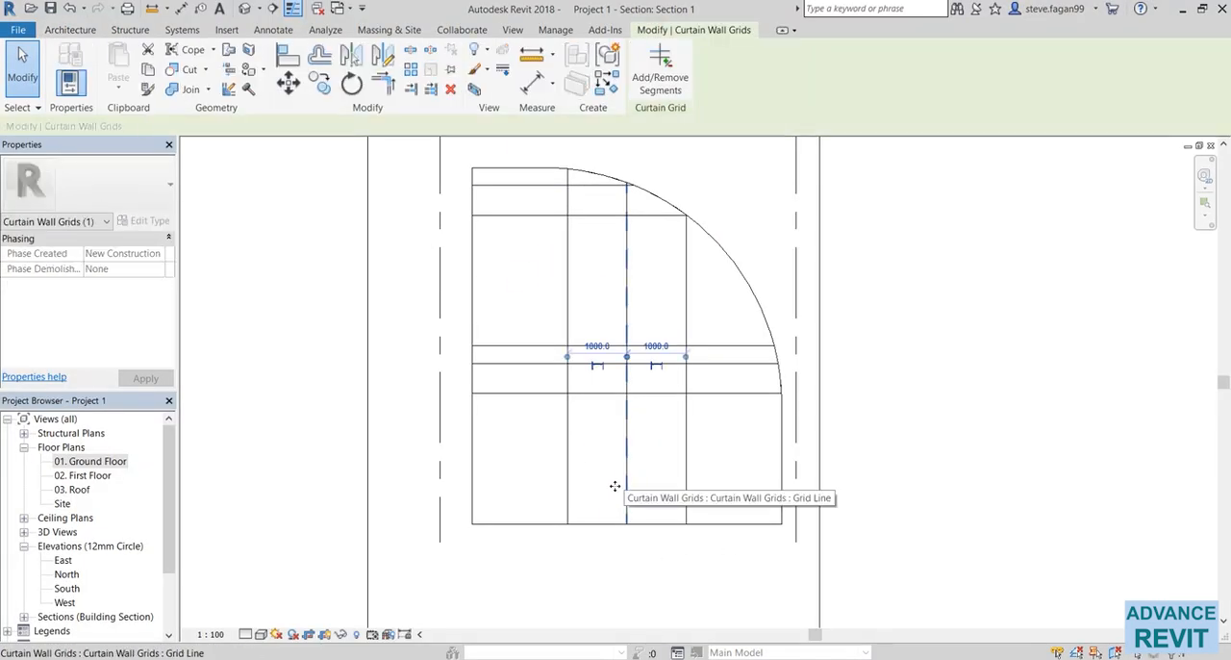
{"action": "left_click", "coordinate": [659, 78]}
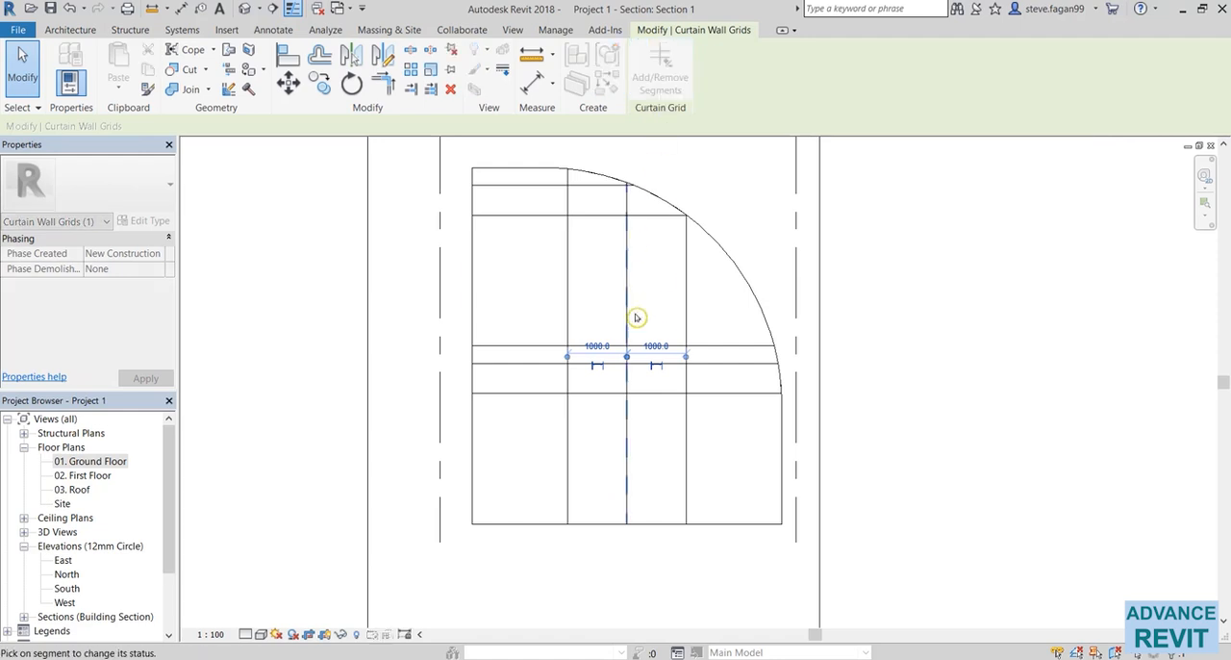
{"action": "left_click", "coordinate": [630, 411]}
{"action": "left_click", "coordinate": [654, 613]}
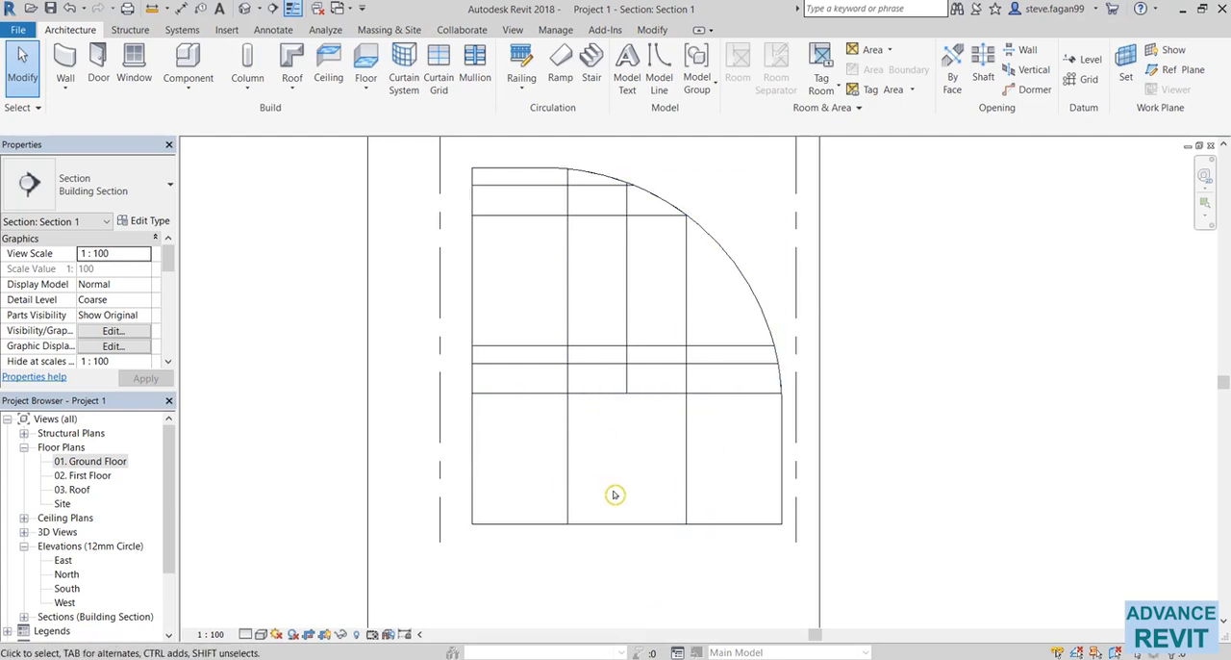
Change the wide bottom centre glazed panel to the Glass_Dbl_Door type of Doors_Dbl_Glass_1.
{"action": "key", "text": "Tab"}
{"action": "left_click", "coordinate": [684, 446]}
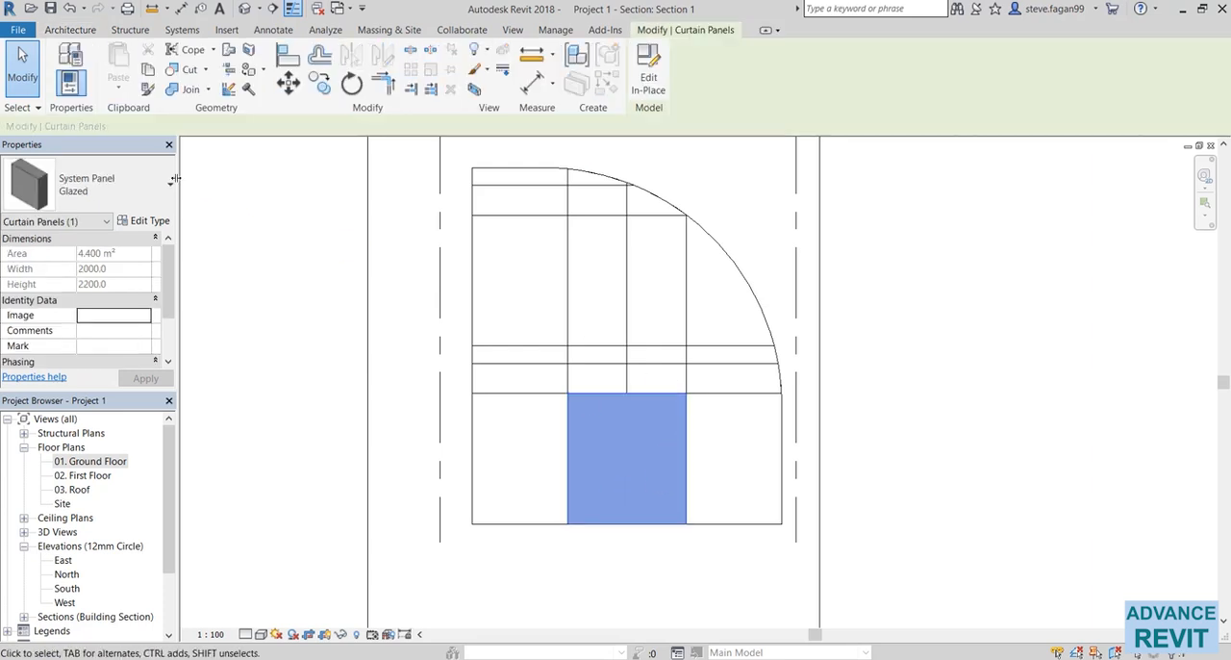
{"action": "left_click", "coordinate": [135, 188]}
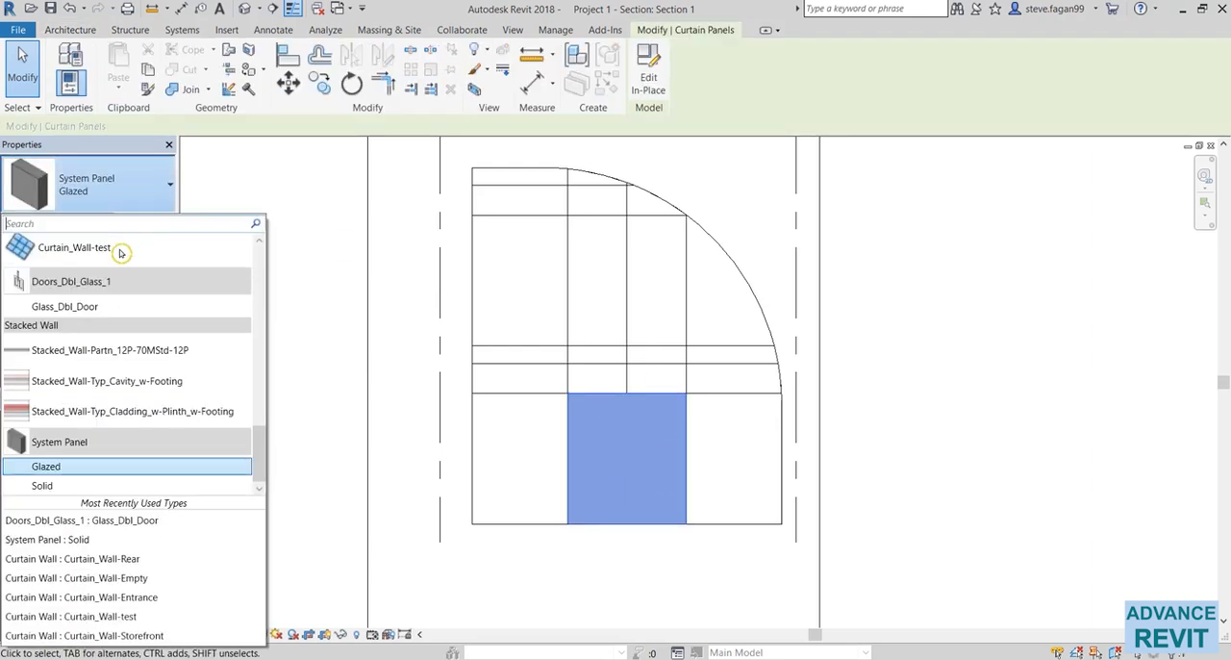
{"action": "left_click", "coordinate": [82, 310]}
{"action": "left_click", "coordinate": [653, 607]}
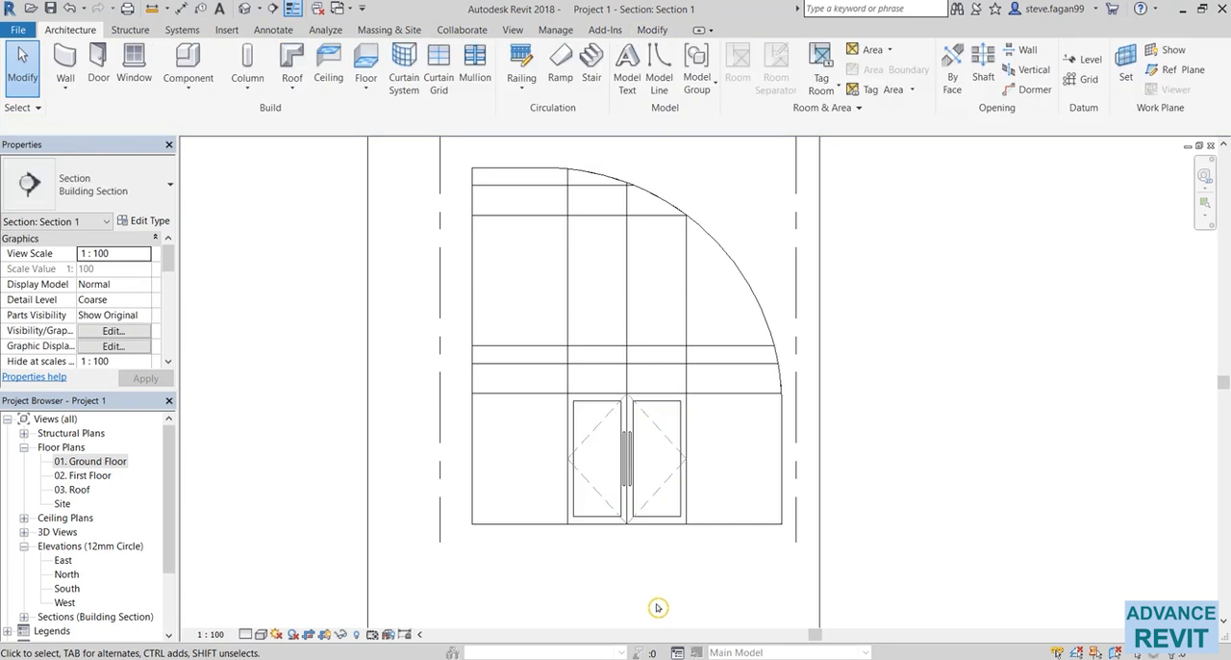
Place Rectangular Mullion 50x150mm mullions on all grid lines of the curtain wall and dismiss the warning.
{"action": "left_click", "coordinate": [474, 63]}
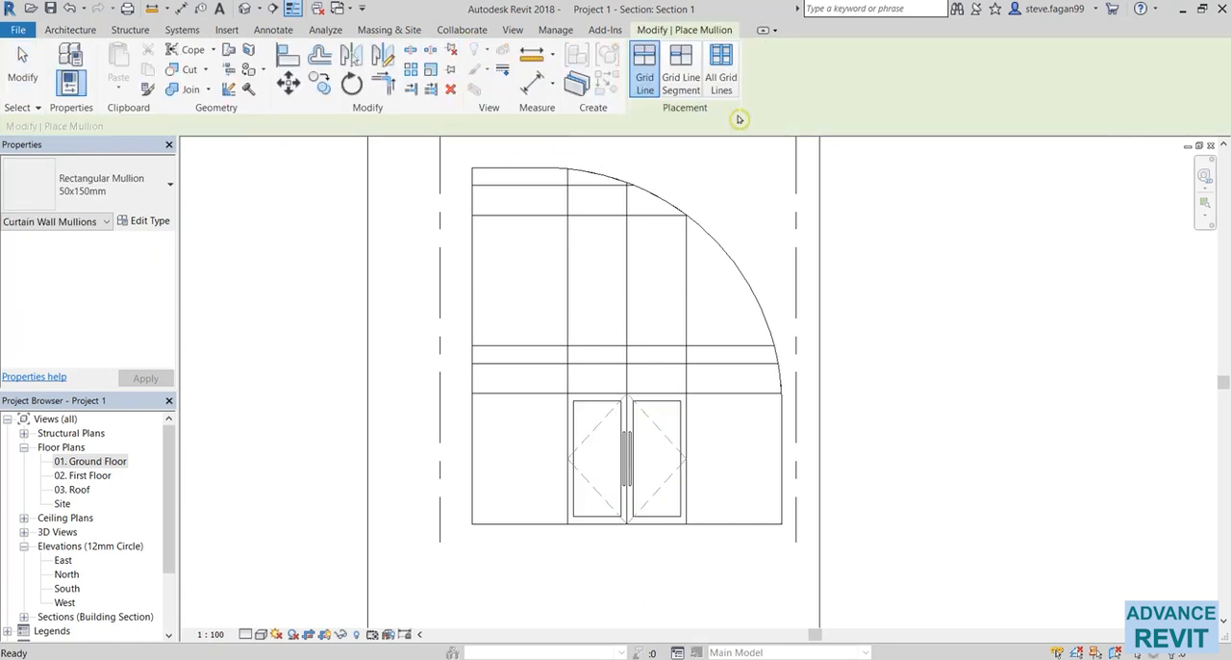
{"action": "left_click", "coordinate": [723, 82]}
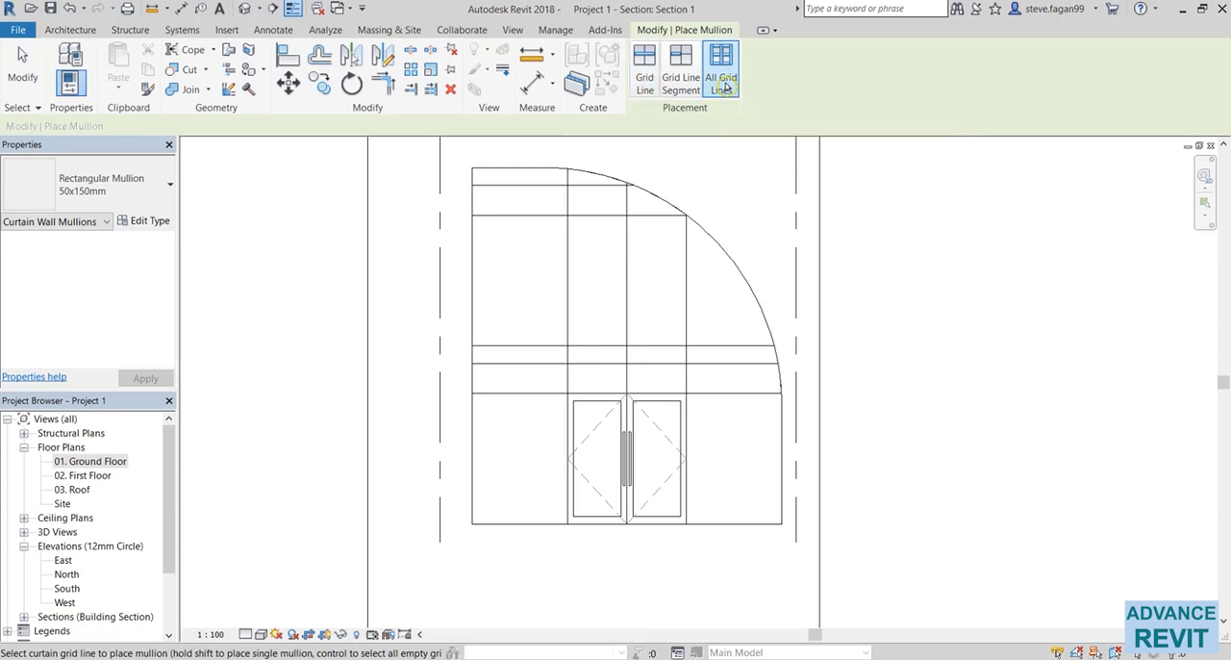
{"action": "left_click", "coordinate": [744, 266]}
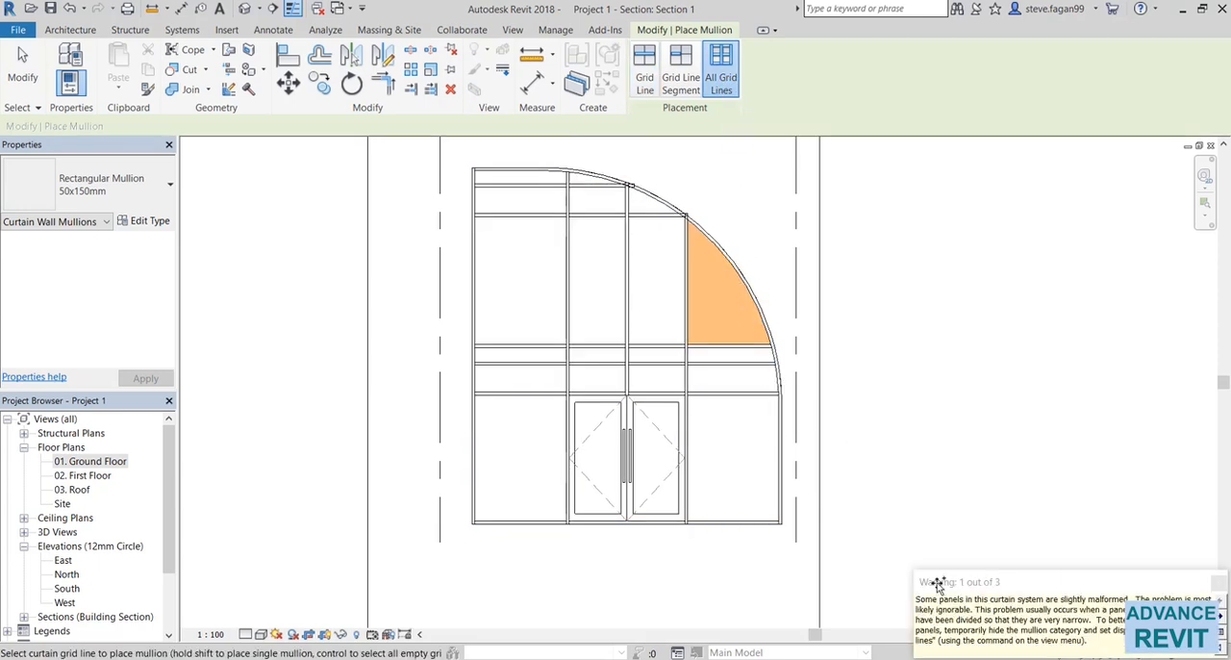
{"action": "key", "text": "Escape"}
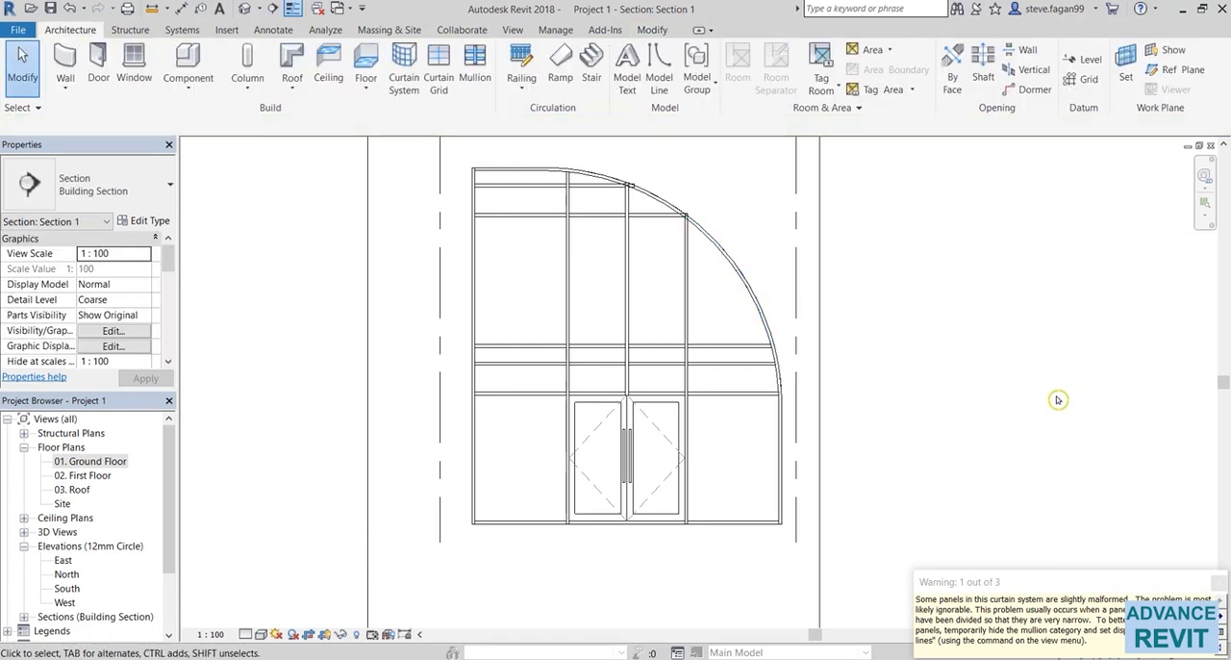
{"action": "middle_click_drag", "start_coordinate": [982, 461], "coordinate": [1004, 470]}
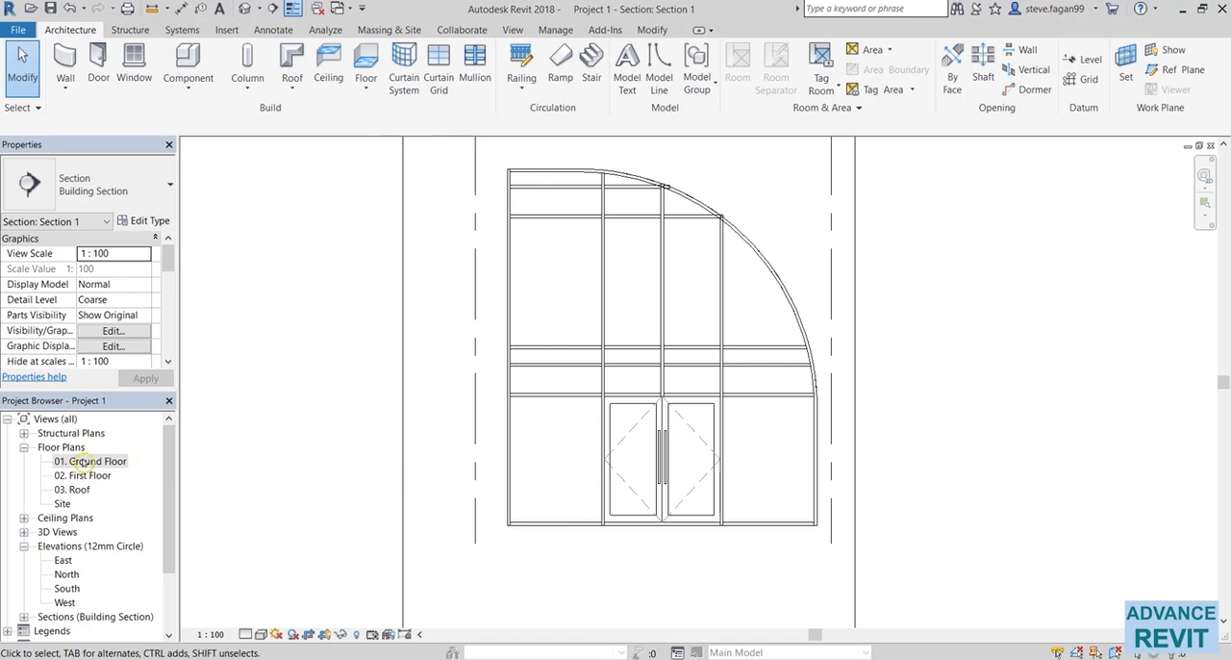
Open the 01. Ground Floor plan and delete the section along the curtain wall, including its view.
{"action": "double_click", "coordinate": [97, 462]}
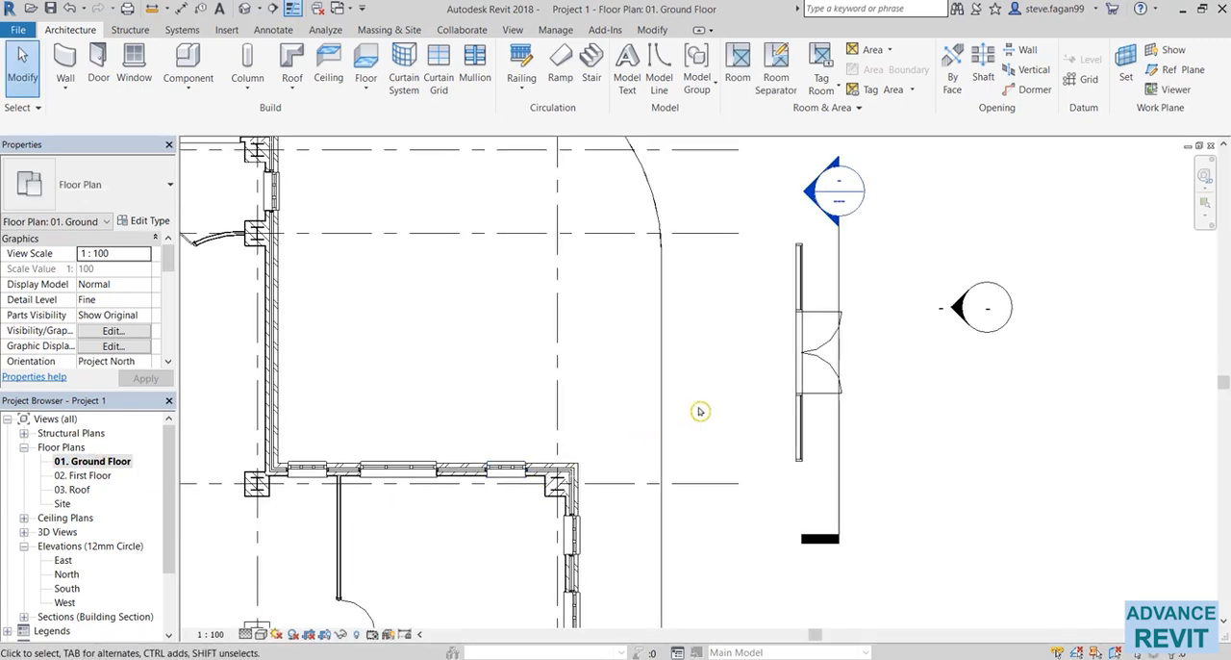
{"action": "left_click", "coordinate": [838, 510]}
{"action": "key", "text": "Delete"}
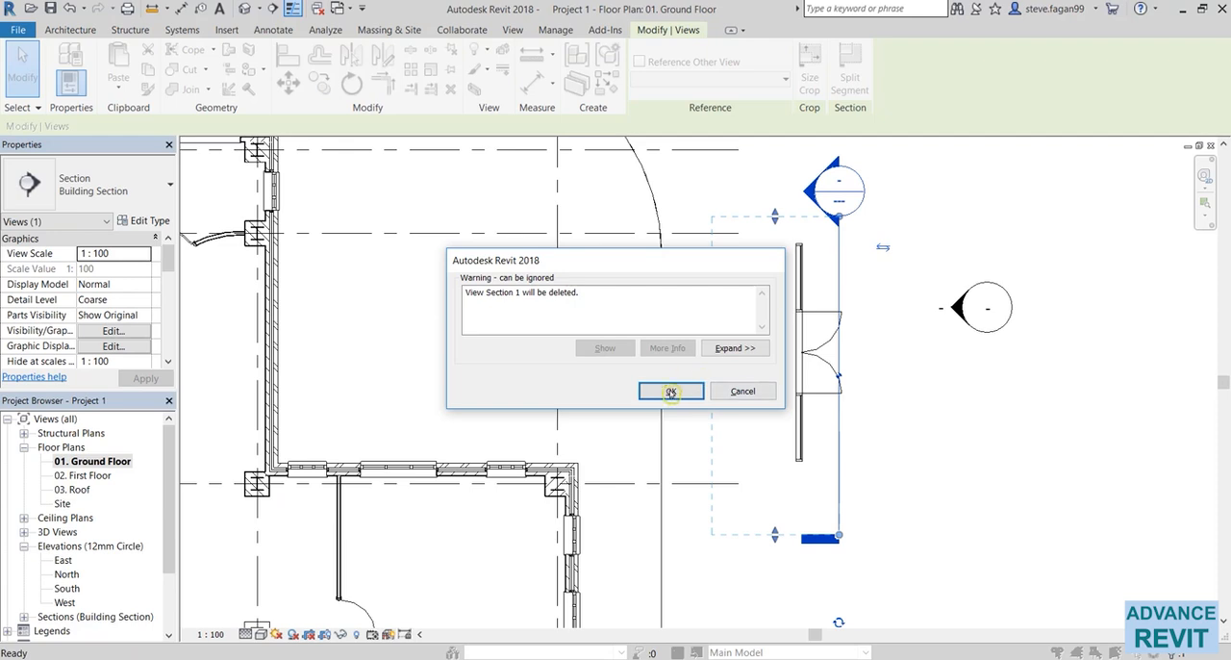
{"action": "left_click", "coordinate": [665, 389]}
Move the Curtain_Wall-Rear wall into the building's rear brick wall and align its lower end with the wall layers at the inside corner.
{"action": "left_click_drag", "start_coordinate": [797, 441], "coordinate": [270, 440]}
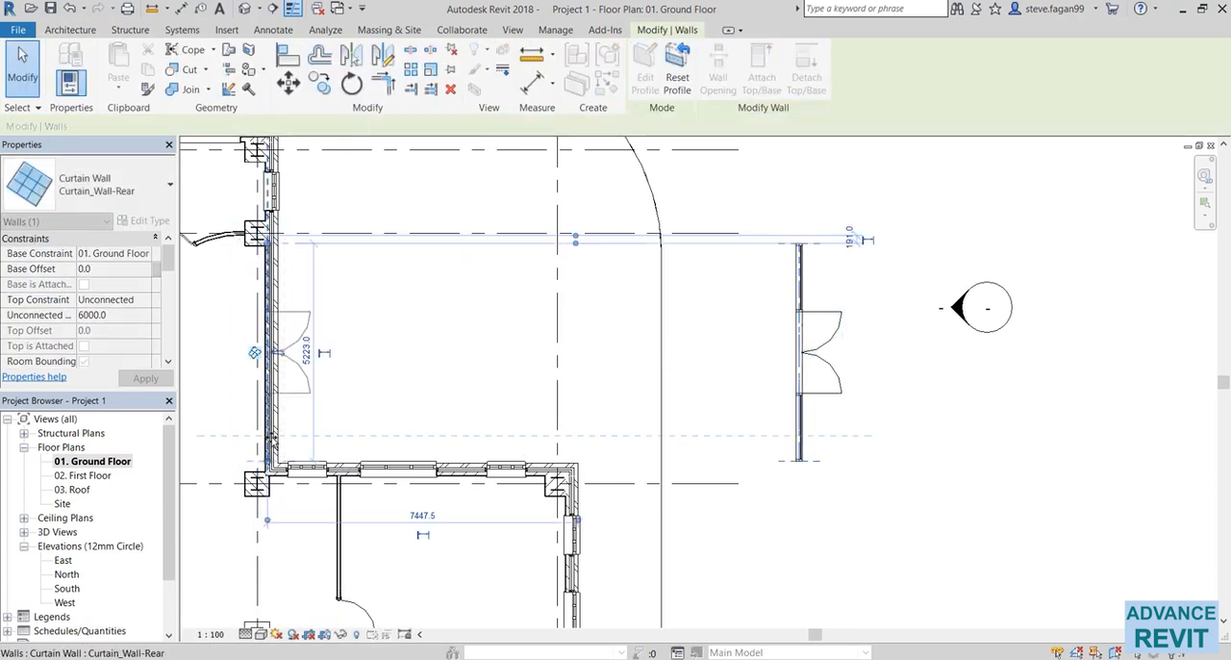
{"action": "scroll", "coordinate": [263, 475], "scroll_direction": "up", "scroll_amount": 5}
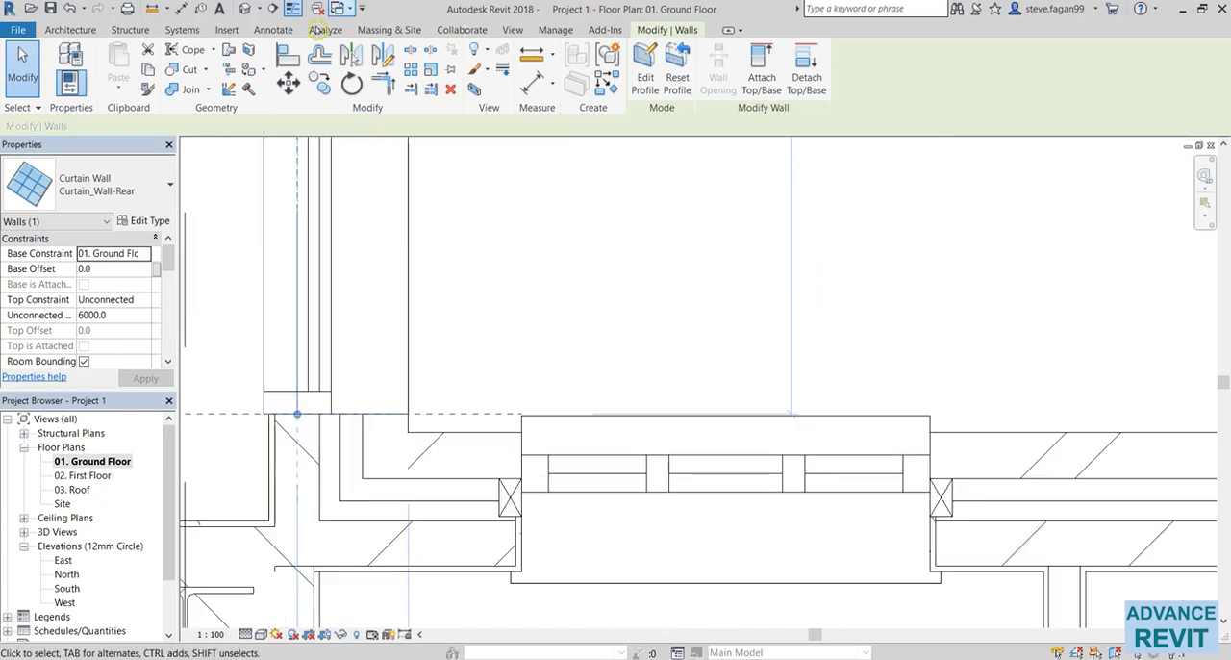
{"action": "left_click", "coordinate": [288, 84]}
{"action": "scroll", "coordinate": [321, 424], "scroll_direction": "up", "scroll_amount": 3}
{"action": "left_click", "coordinate": [342, 410]}
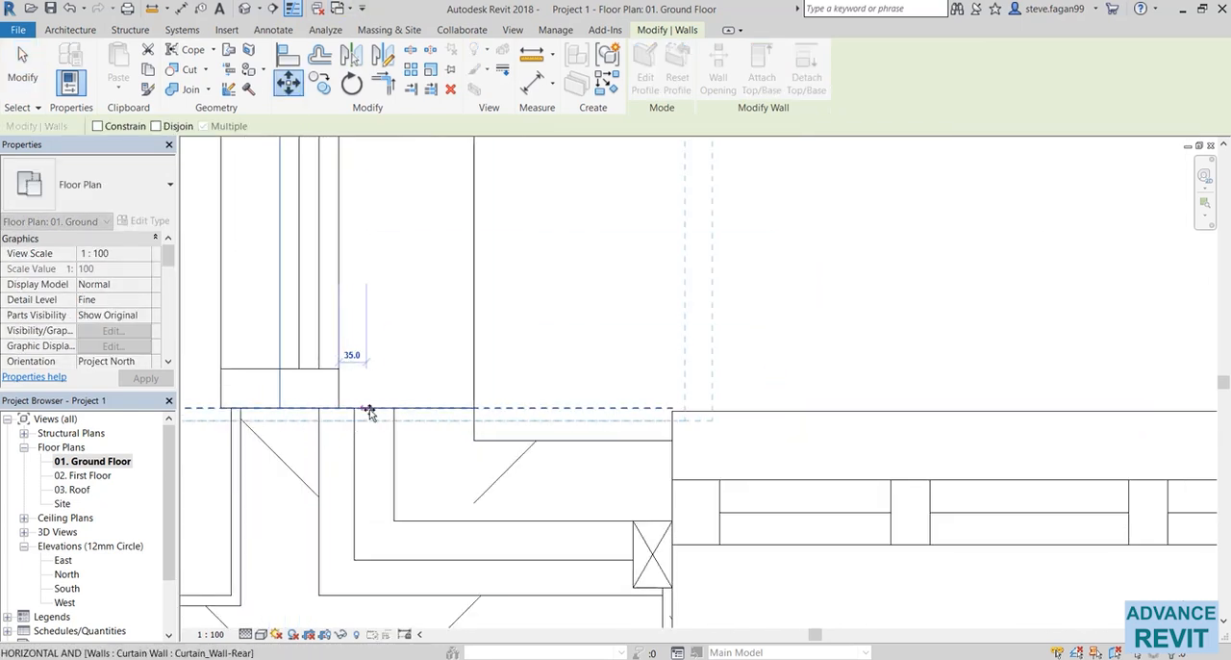
{"action": "left_click", "coordinate": [390, 409]}
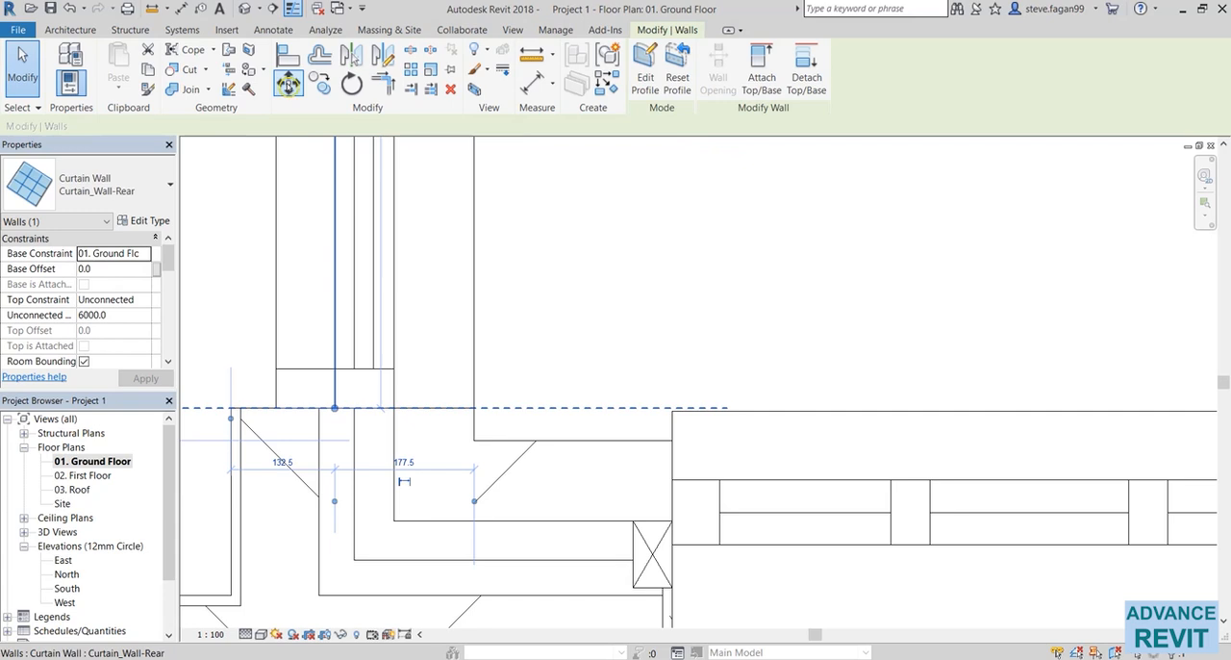
{"action": "left_click", "coordinate": [473, 409]}
{"action": "left_click", "coordinate": [474, 441]}
{"action": "key", "text": "Escape"}
Flip the curtain wall's double glass door so its leaves swing into the building.
{"action": "scroll", "coordinate": [561, 383], "scroll_direction": "down", "scroll_amount": 1}
{"action": "scroll", "coordinate": [561, 386], "scroll_direction": "down", "scroll_amount": 6}
{"action": "middle_click_drag", "start_coordinate": [616, 231], "coordinate": [596, 522]}
{"action": "scroll", "coordinate": [595, 476], "scroll_direction": "down", "scroll_amount": 2}
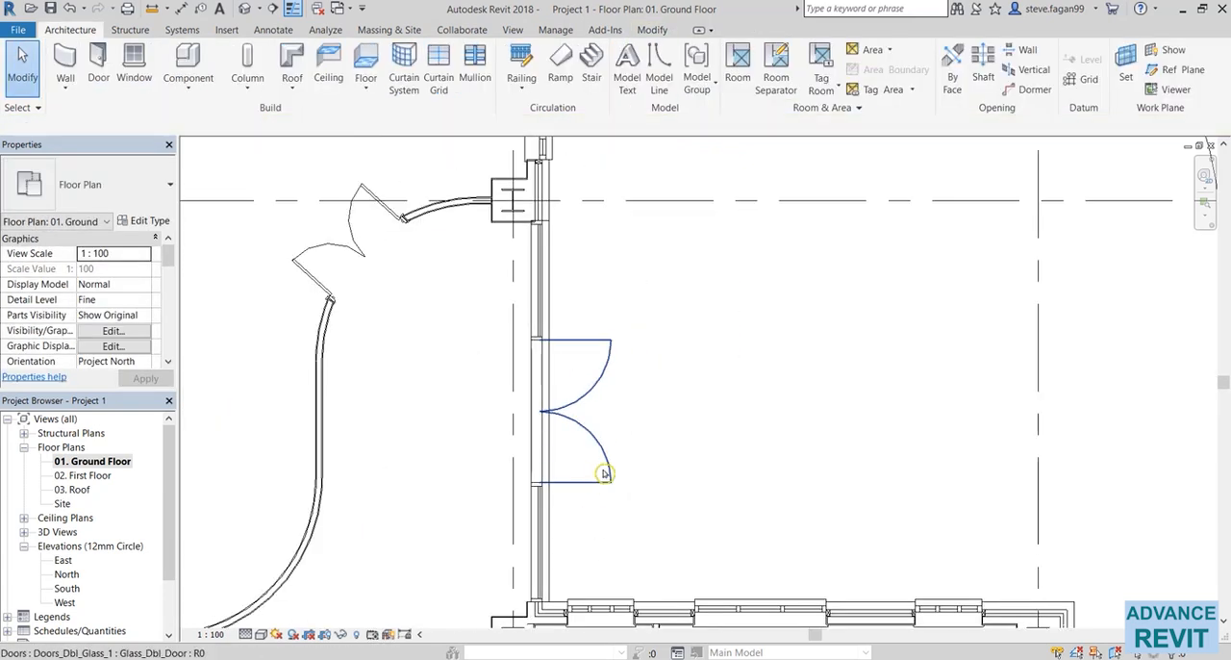
{"action": "left_click", "coordinate": [599, 404]}
{"action": "left_click", "coordinate": [596, 425]}
{"action": "key", "text": "Escape"}
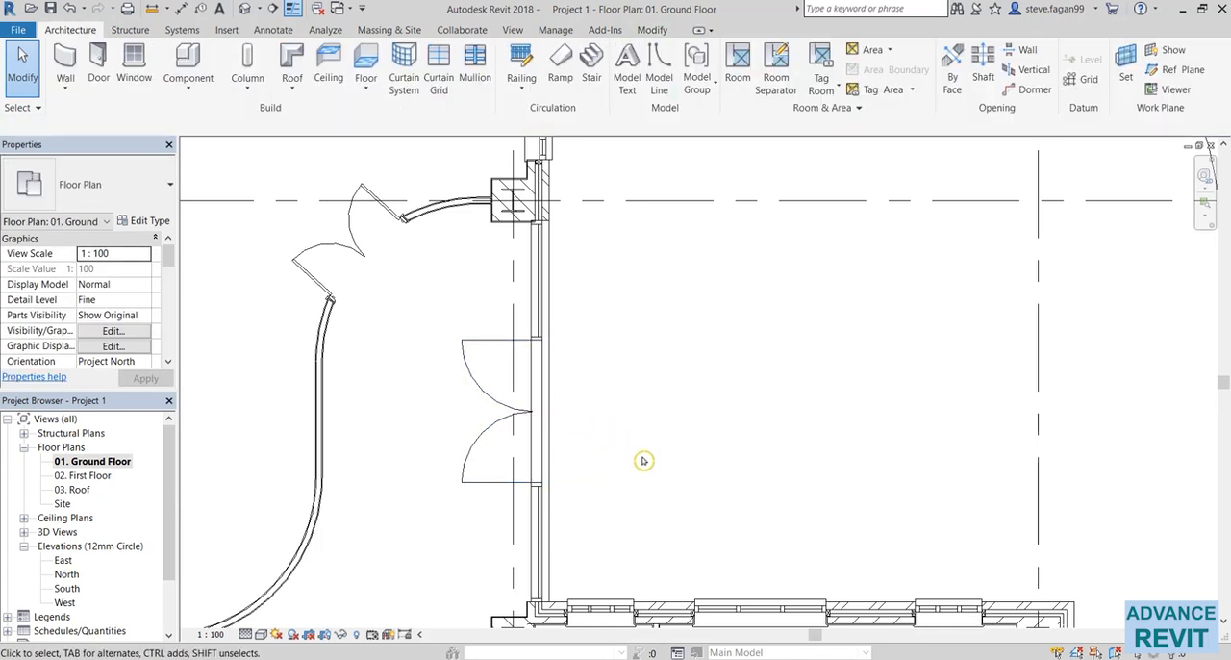
Open the default 3D view and orbit to the rear of the building to inspect the embedded curtain wall.
{"action": "middle_click_drag", "start_coordinate": [461, 328], "coordinate": [461, 308]}
{"action": "left_click", "coordinate": [246, 13]}
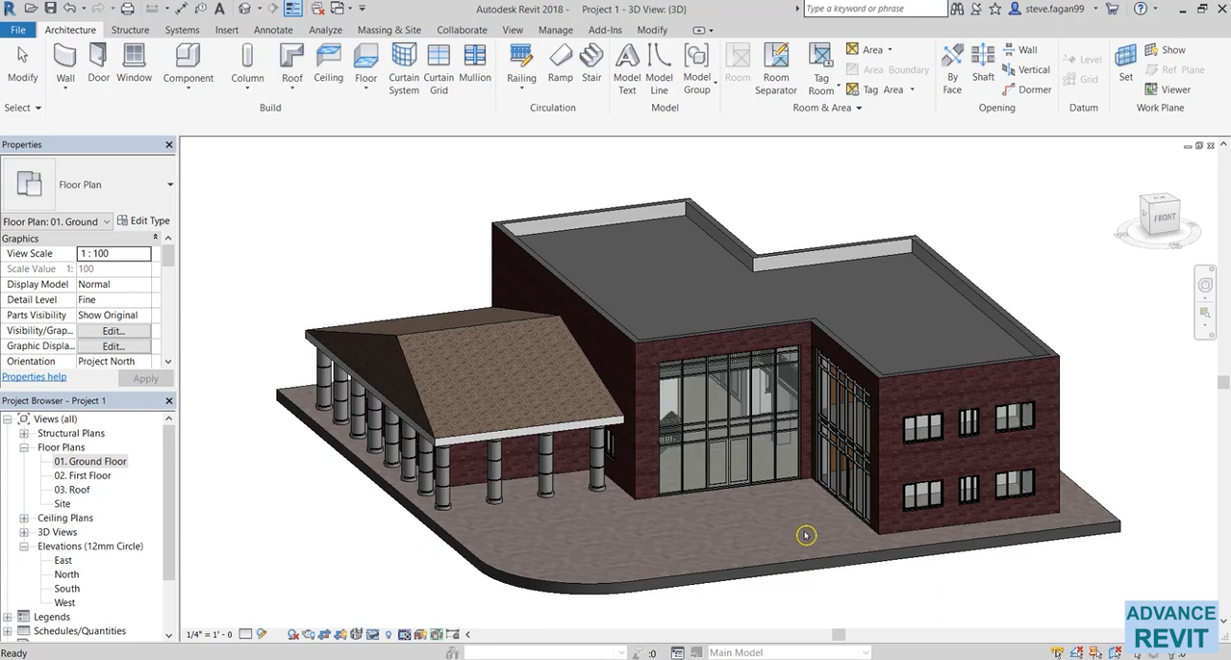
{"action": "middle_click_drag", "start_coordinate": [802, 610], "coordinate": [662, 485], "text": "shift"}
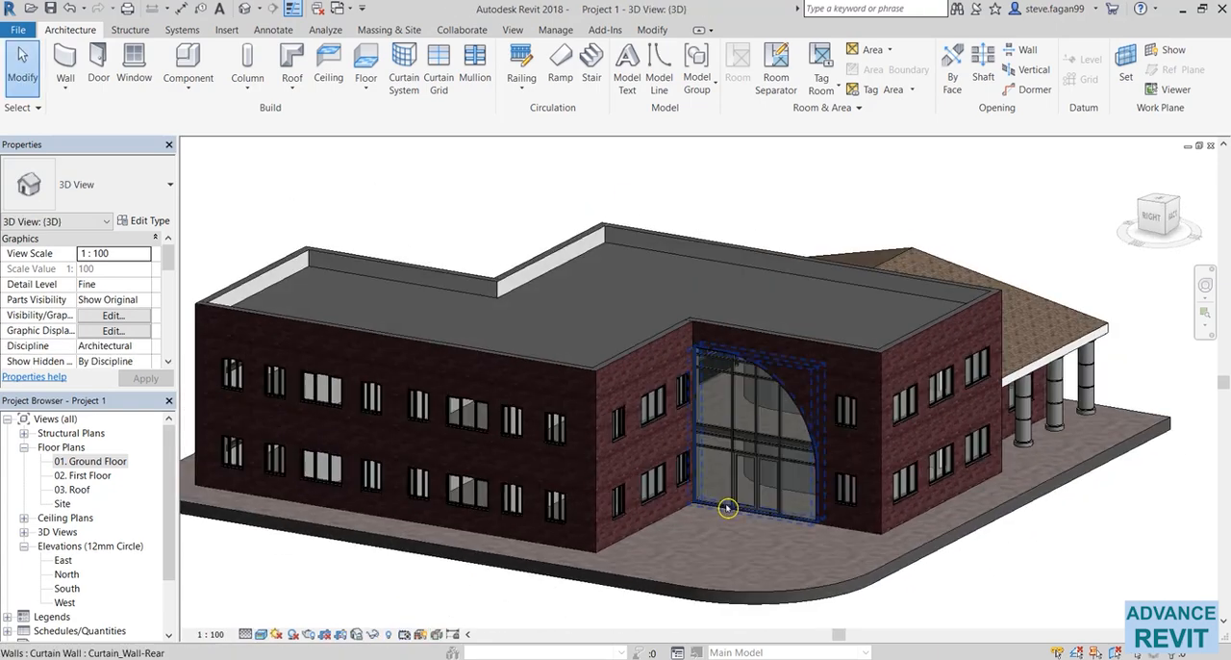
Inspect the rear curtain wall up close, examining the narrow glazed band in front of the upper floor slab's edge.
{"action": "scroll", "coordinate": [783, 556], "scroll_direction": "up", "scroll_amount": 3}
{"action": "scroll", "coordinate": [785, 556], "scroll_direction": "up", "scroll_amount": 1}
{"action": "middle_click_drag", "start_coordinate": [736, 579], "coordinate": [729, 582]}
{"action": "middle_click_drag", "start_coordinate": [793, 561], "coordinate": [728, 581]}
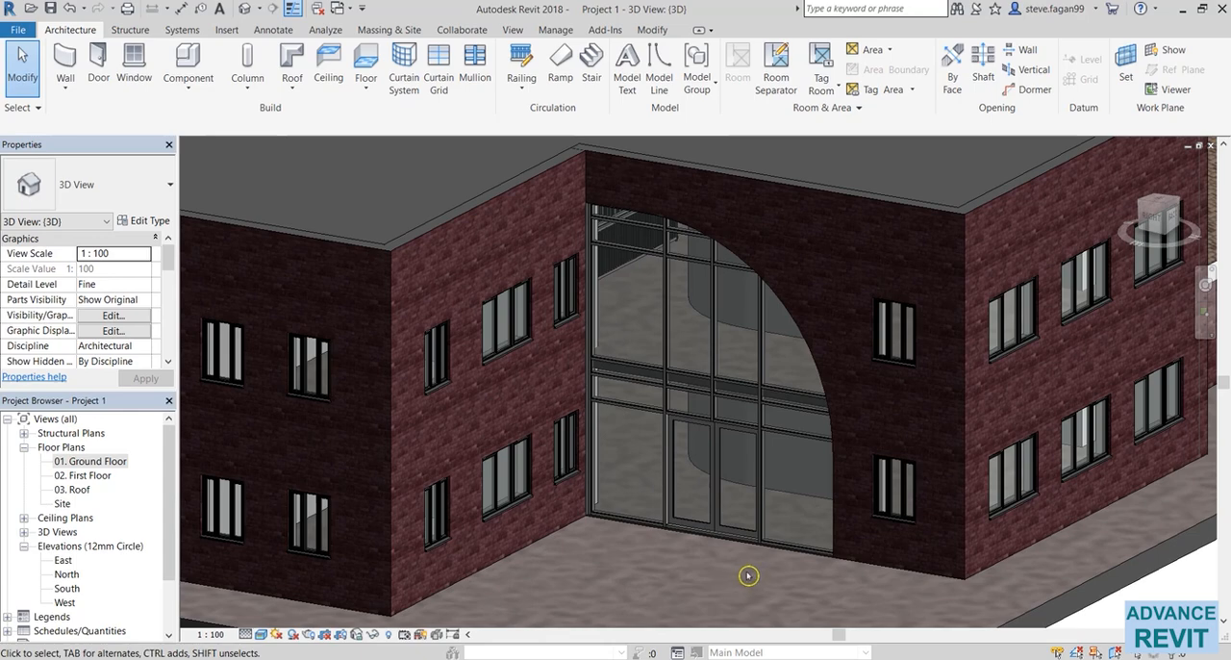
{"action": "scroll", "coordinate": [760, 582], "scroll_direction": "up", "scroll_amount": 3}
{"action": "scroll", "coordinate": [522, 417], "scroll_direction": "up", "scroll_amount": 1}
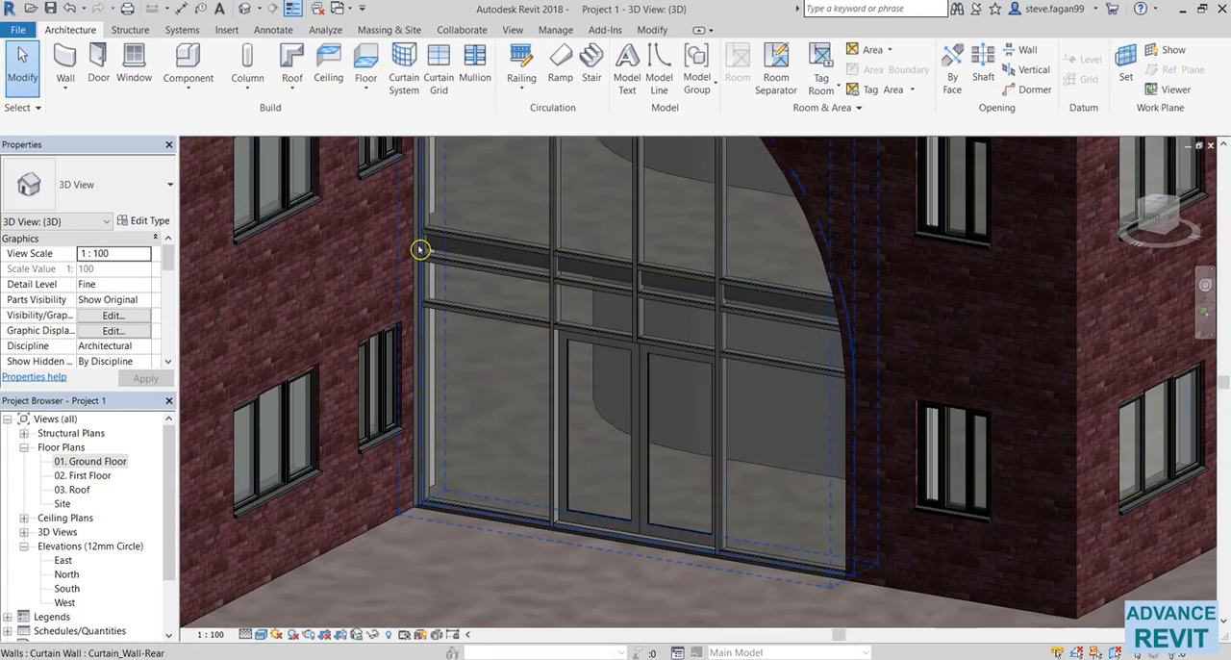
{"action": "scroll", "coordinate": [406, 263], "scroll_direction": "up", "scroll_amount": 3}
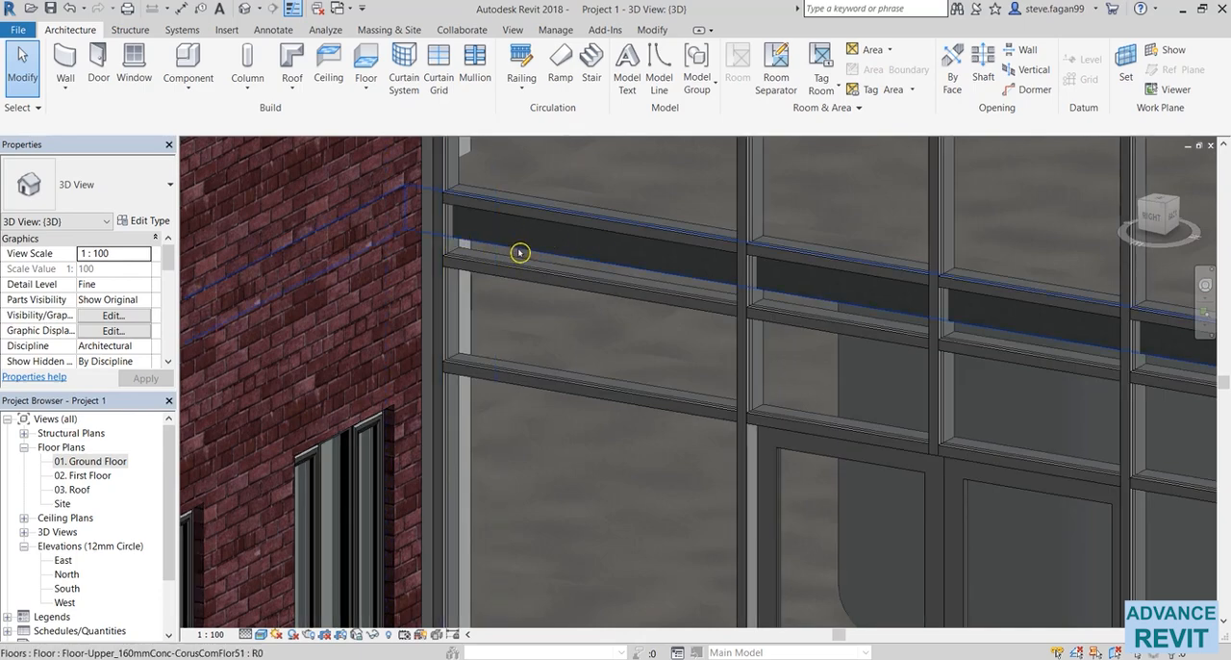
{"action": "scroll", "coordinate": [519, 252], "scroll_direction": "down", "scroll_amount": 3}
{"action": "scroll", "coordinate": [549, 388], "scroll_direction": "up", "scroll_amount": 3}
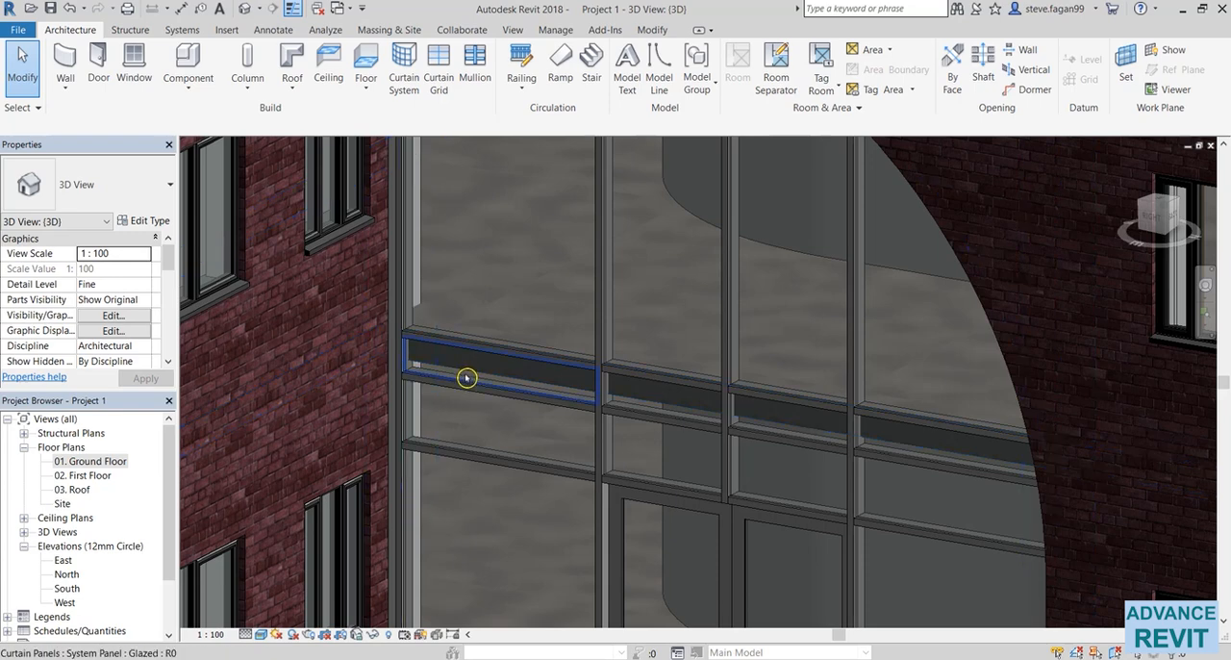
Change the two narrow glazed panels nearest the inside corner, in the band at the upper floor slab, to System Panel Solid.
{"action": "left_click", "coordinate": [467, 378]}
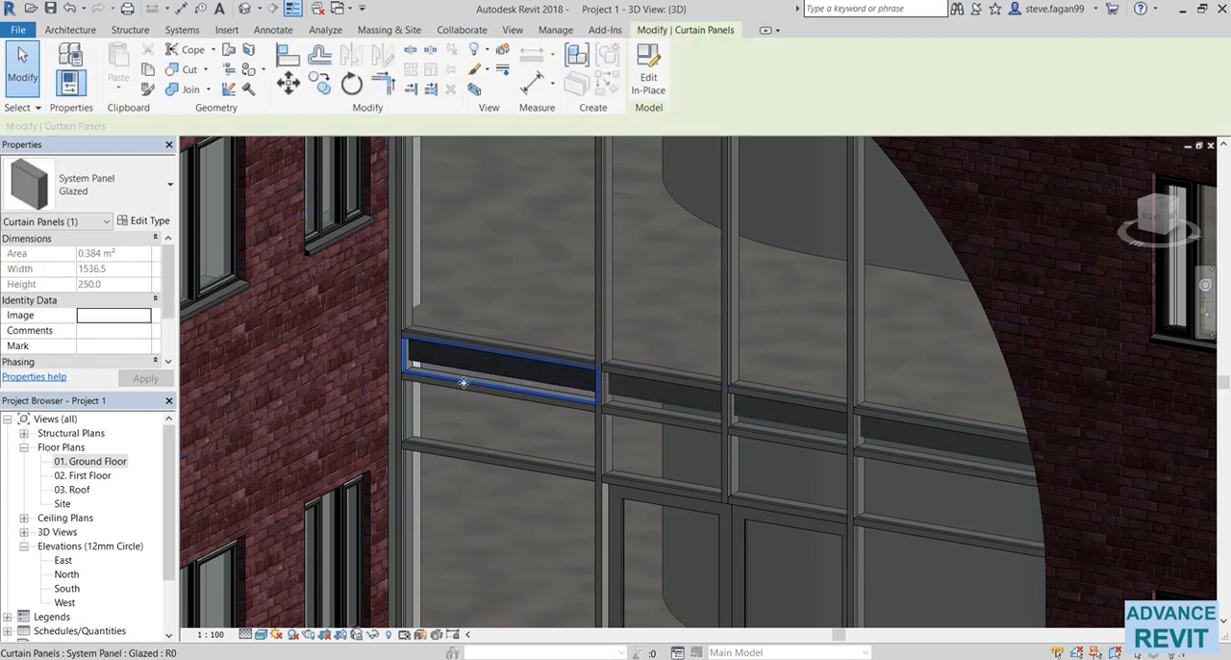
{"action": "left_click", "coordinate": [146, 201]}
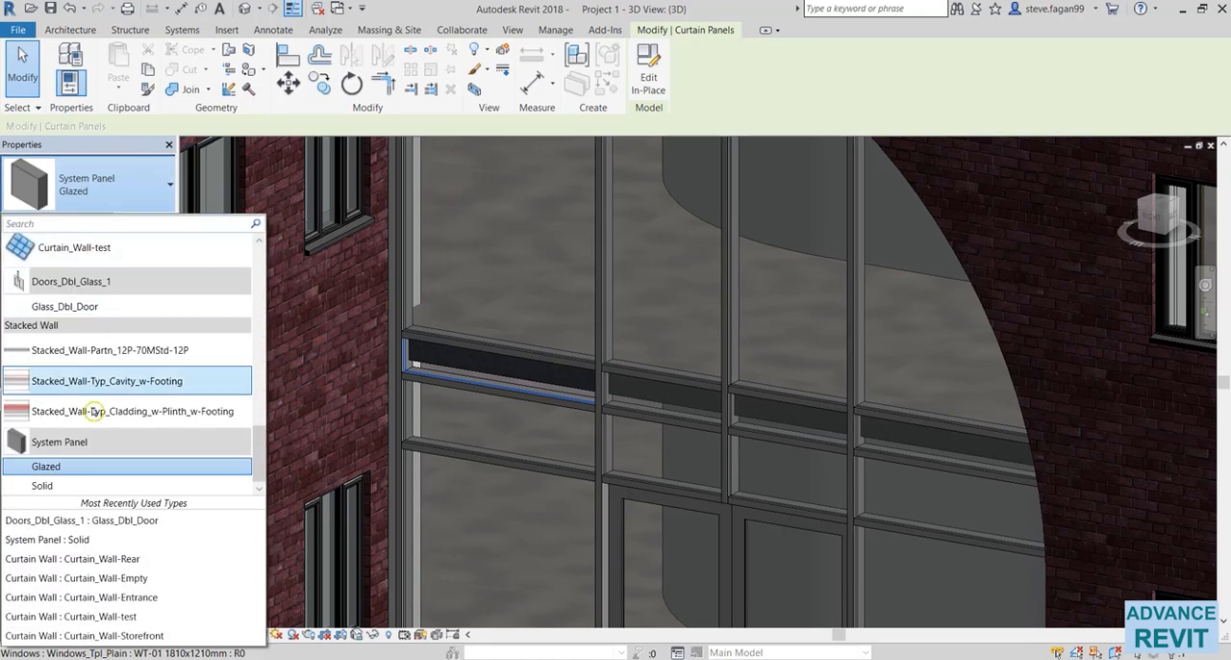
{"action": "left_click", "coordinate": [77, 485]}
{"action": "key", "text": "Escape"}
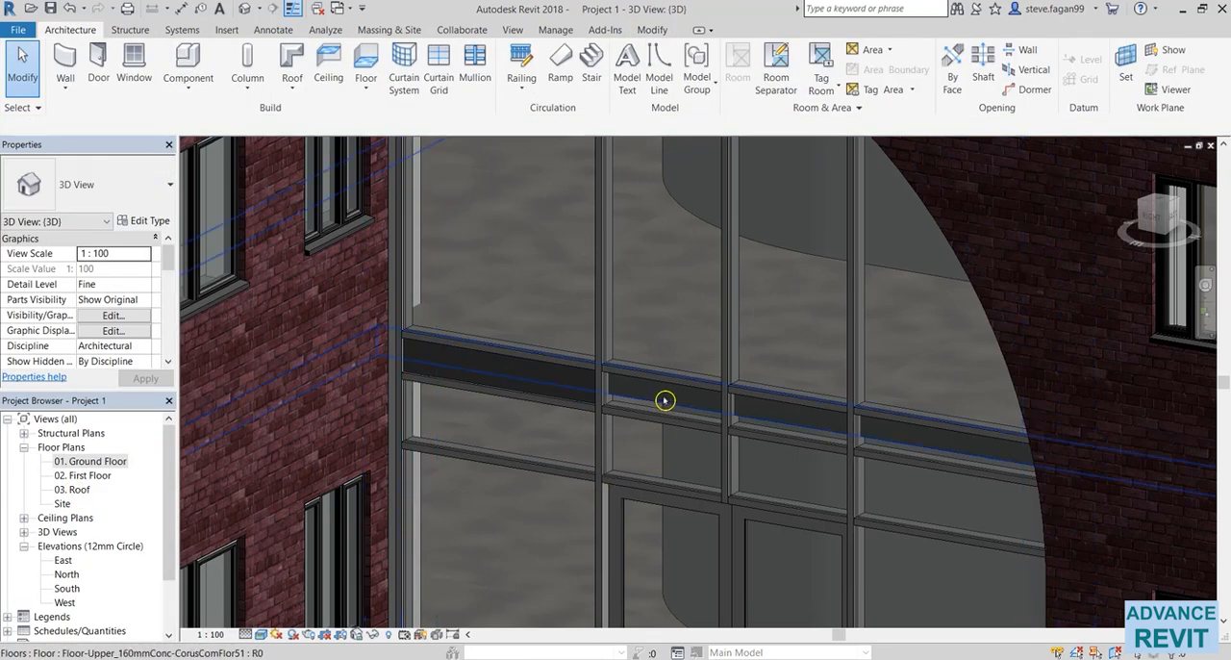
{"action": "left_click", "coordinate": [644, 410]}
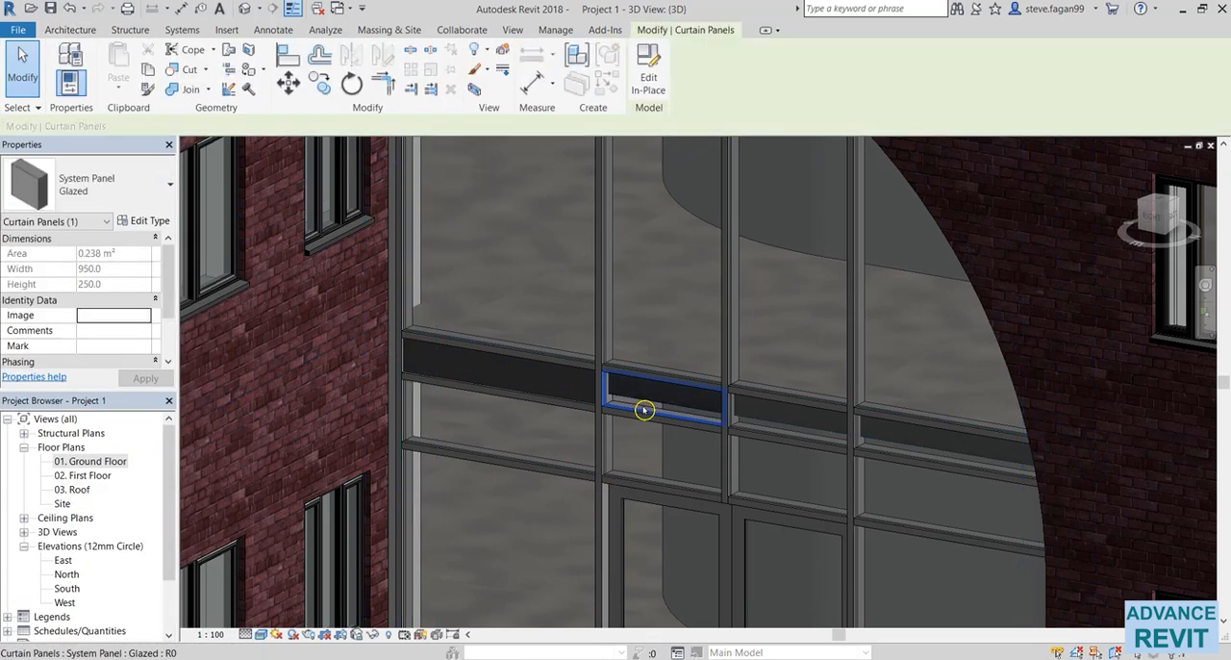
{"action": "left_click", "coordinate": [96, 185]}
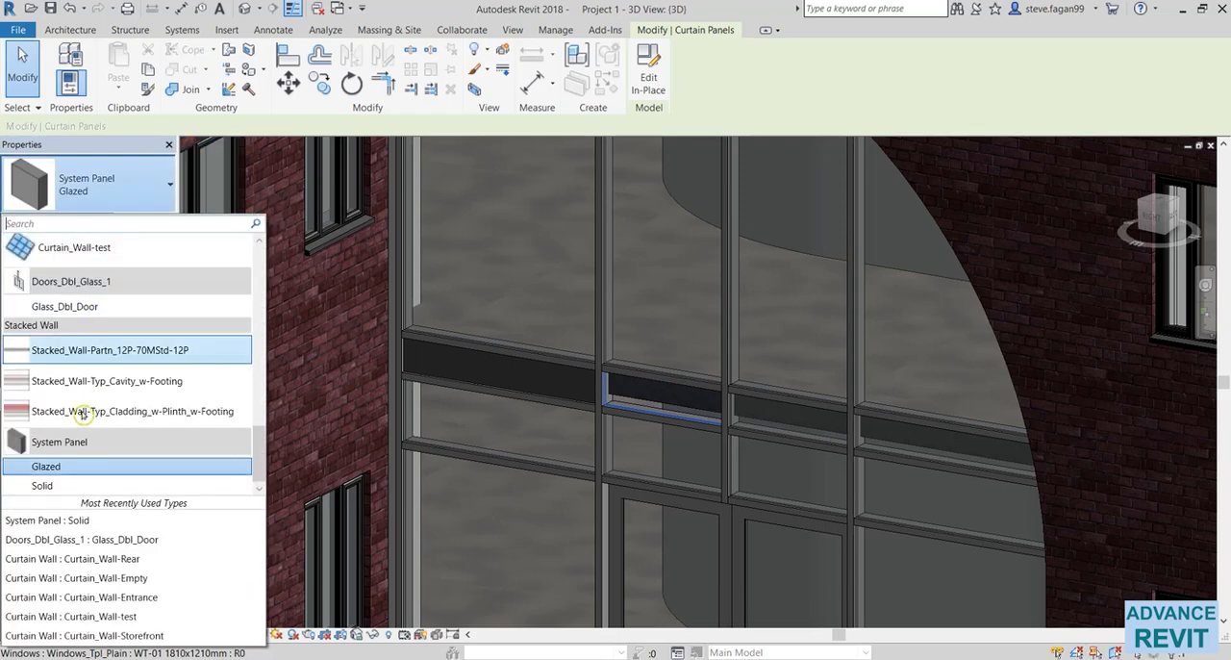
{"action": "left_click", "coordinate": [57, 486]}
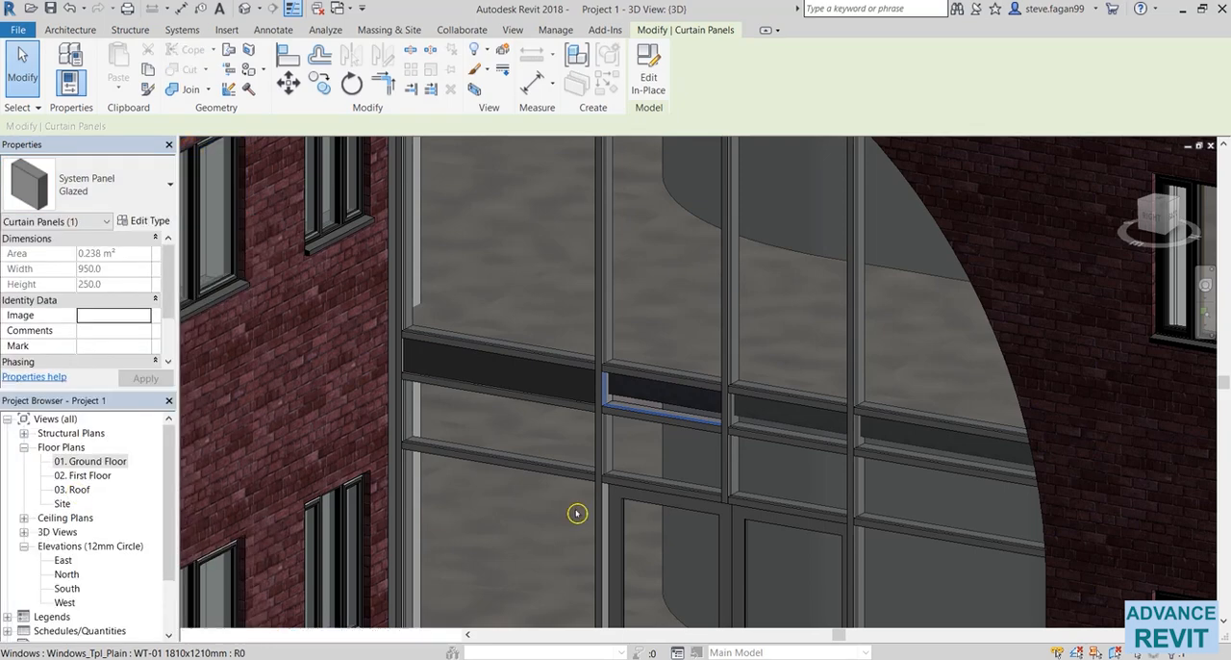
Change the band's remaining two glazed panels, above the second door leaf and at the curved edge, to System Panel Solid.
{"action": "key", "text": "Tab"}
{"action": "left_click", "coordinate": [752, 427]}
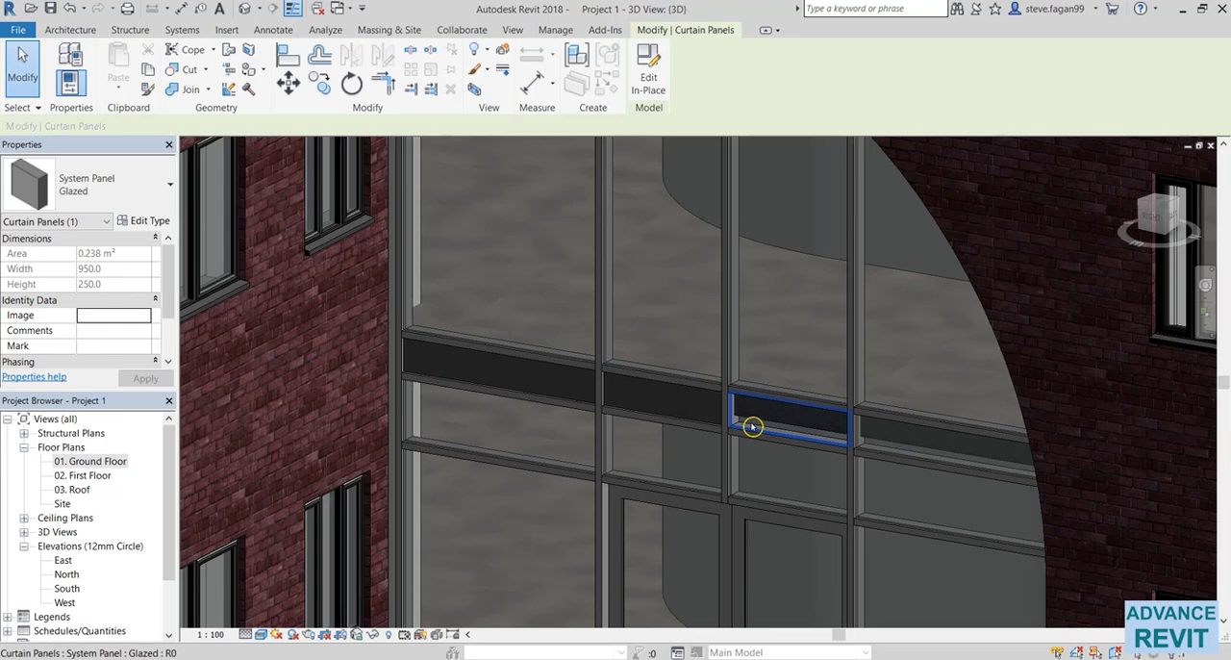
{"action": "left_click", "coordinate": [97, 185]}
{"action": "left_click", "coordinate": [57, 469]}
{"action": "key", "text": "Escape"}
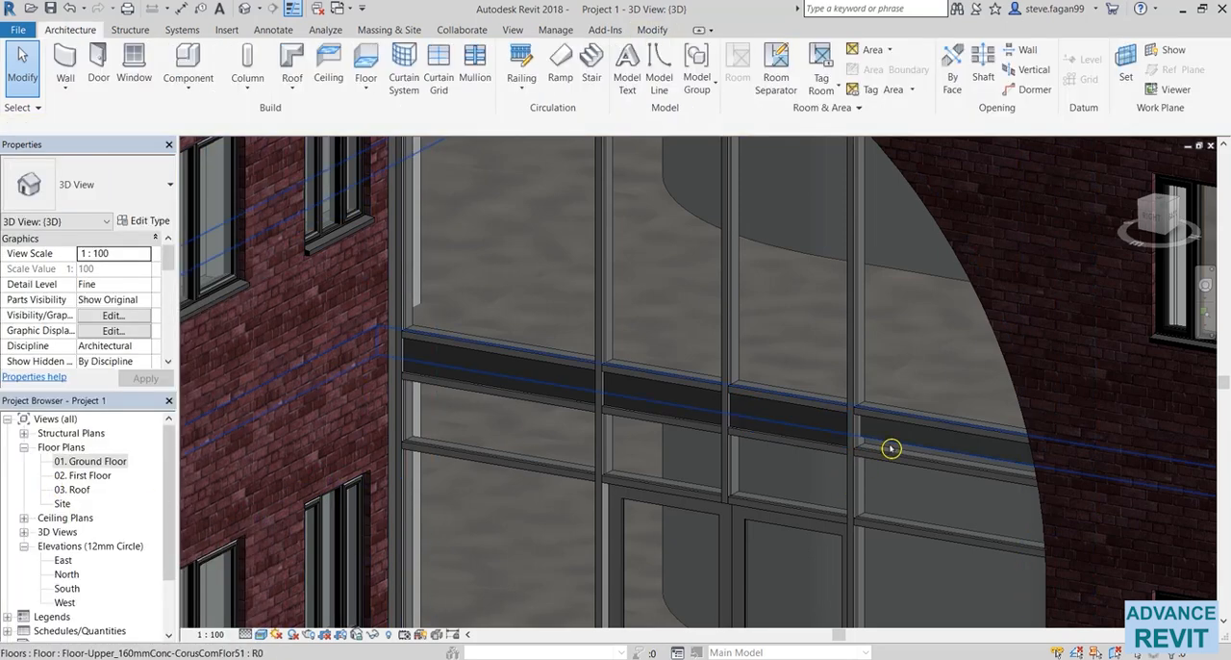
{"action": "left_click", "coordinate": [876, 424]}
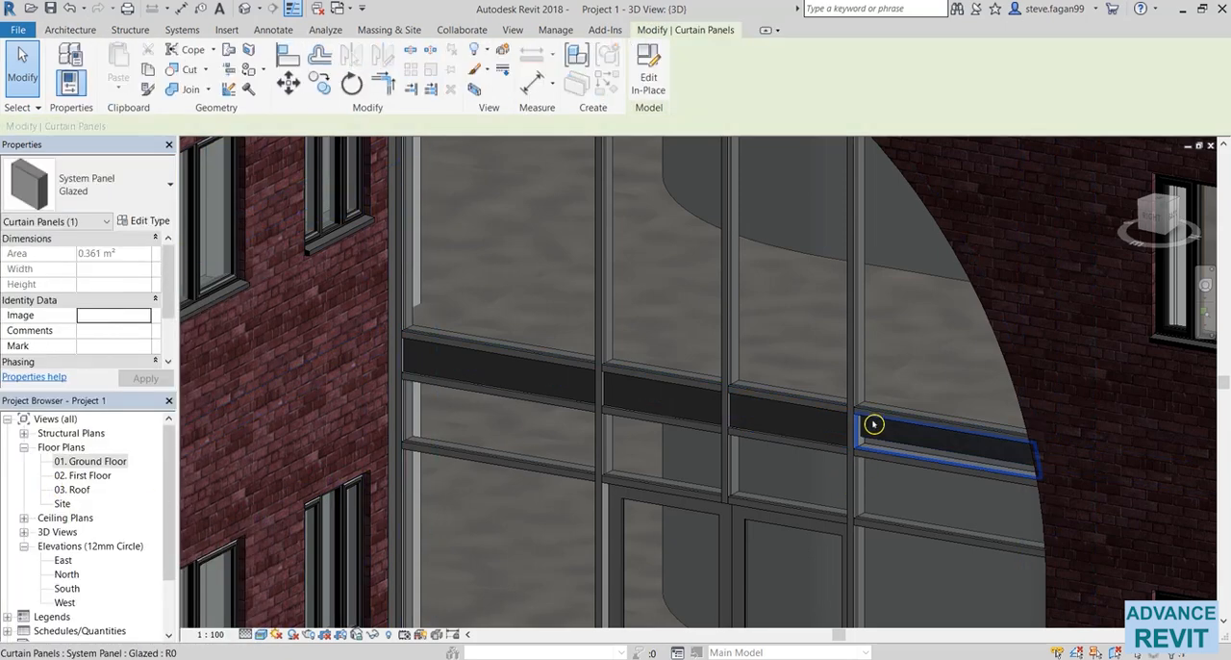
{"action": "left_click", "coordinate": [96, 183]}
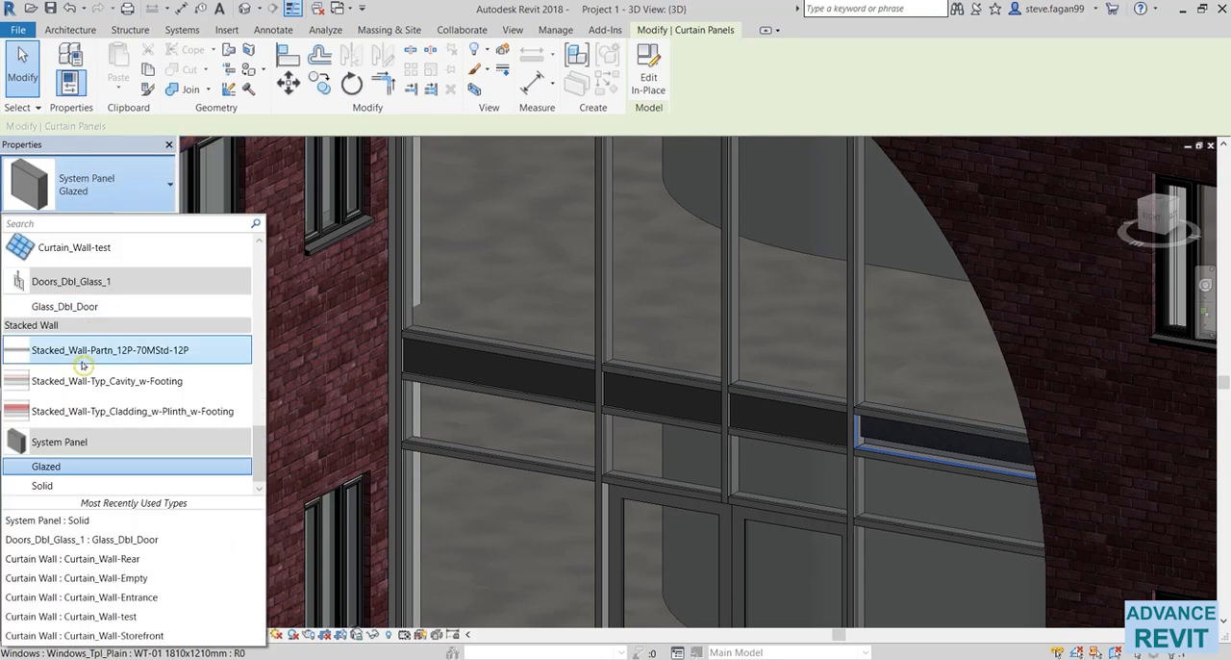
{"action": "left_click", "coordinate": [48, 485]}
{"action": "key", "text": "Escape"}
{"action": "scroll", "coordinate": [592, 500], "scroll_direction": "down", "scroll_amount": 3}
{"action": "scroll", "coordinate": [606, 559], "scroll_direction": "down", "scroll_amount": 2}
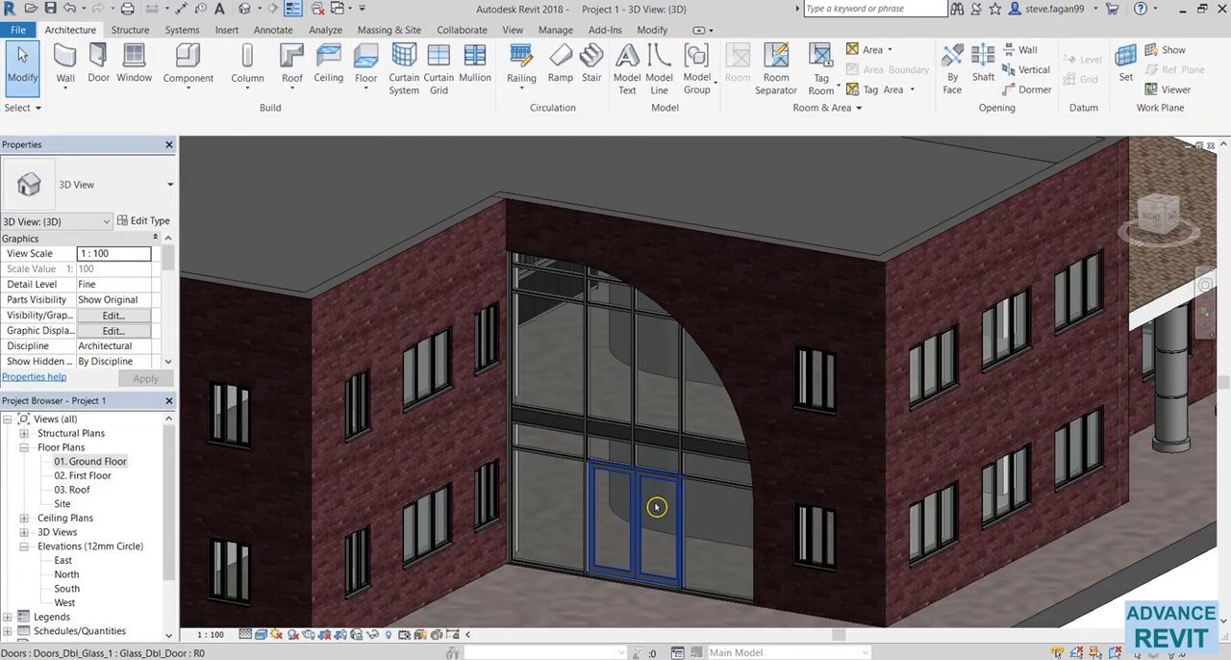
{"action": "middle_click_drag", "start_coordinate": [761, 493], "coordinate": [736, 463], "text": "shift"}
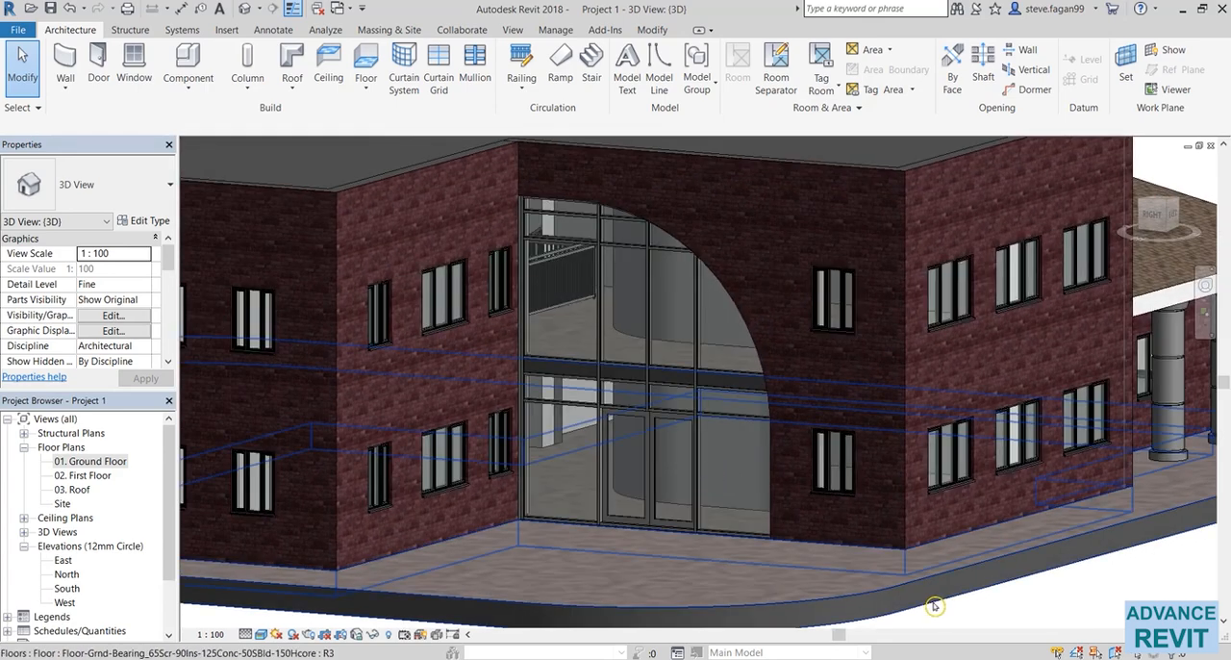